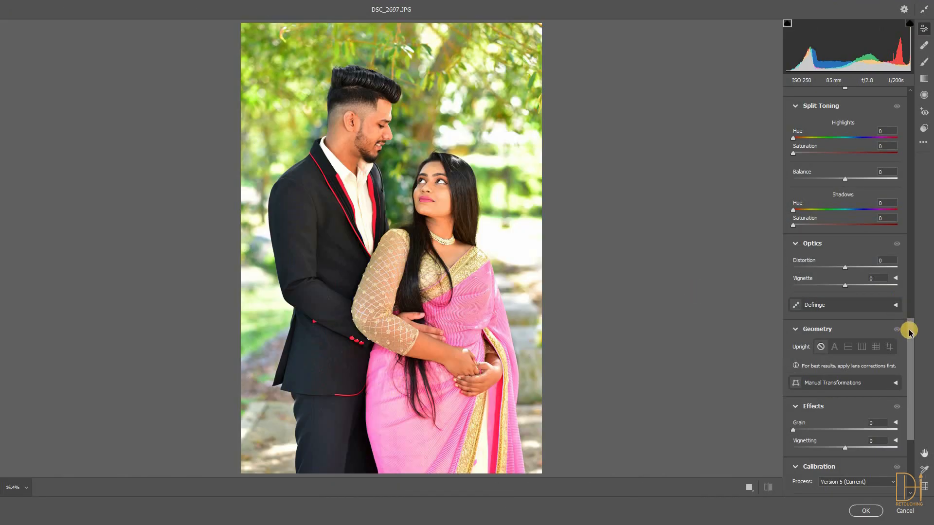
Step: Apply the current Camera Raw adjustments to Layer 1 and duplicate the layer
{"action": "left_click_drag", "start_coordinate": [911, 332], "coordinate": [905, 271]}
{"action": "left_click", "coordinate": [850, 231]}
{"action": "left_click_drag", "start_coordinate": [907, 252], "coordinate": [905, 141]}
{"action": "left_click", "coordinate": [865, 510]}
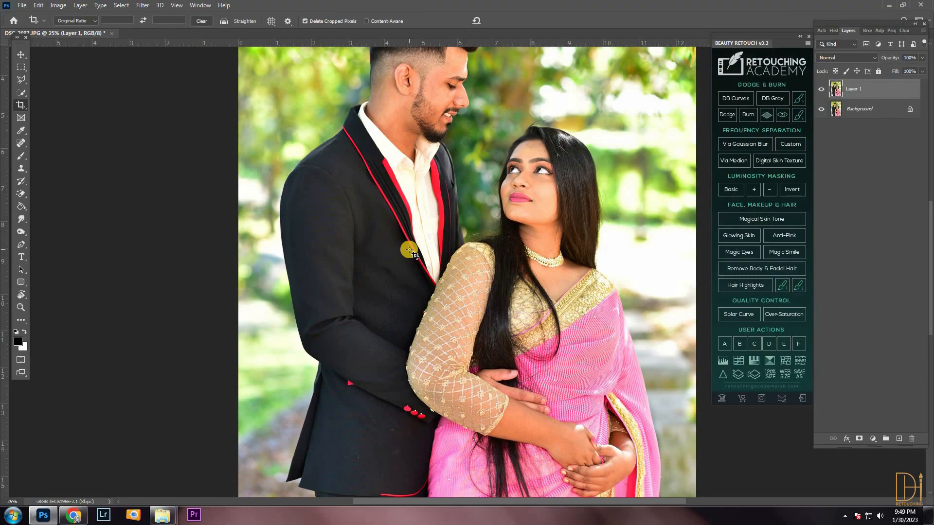
{"action": "key", "text": "ctrl+j"}
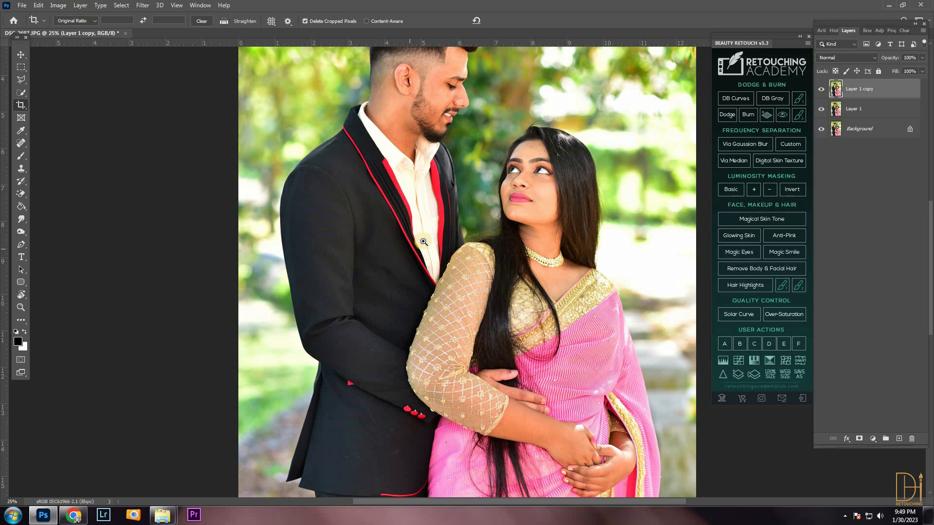
Step: Brighten the woman's hands and neckline and the man's neck and face using four Camera Raw radial filters at +0.50 exposure
{"action": "key", "text": "ctrl+shift+a"}
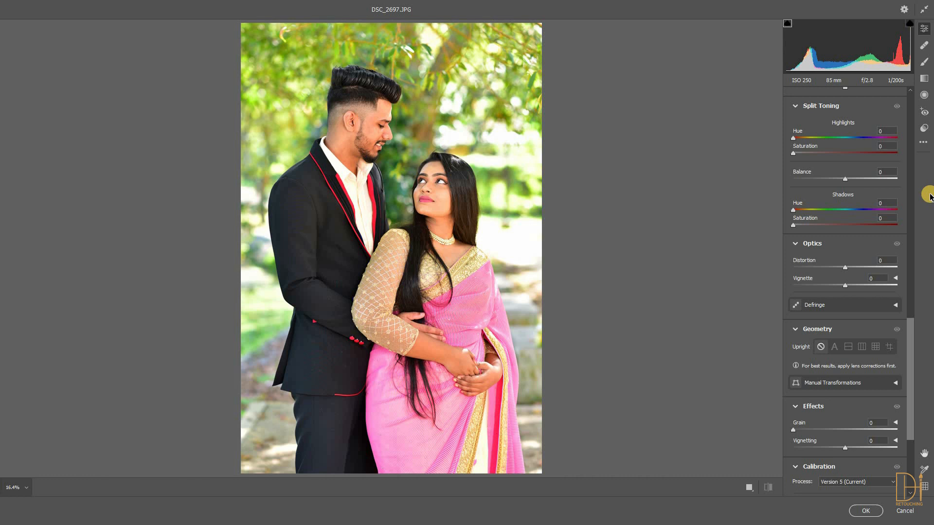
{"action": "left_click", "coordinate": [925, 99]}
{"action": "left_click_drag", "start_coordinate": [438, 348], "coordinate": [489, 379]}
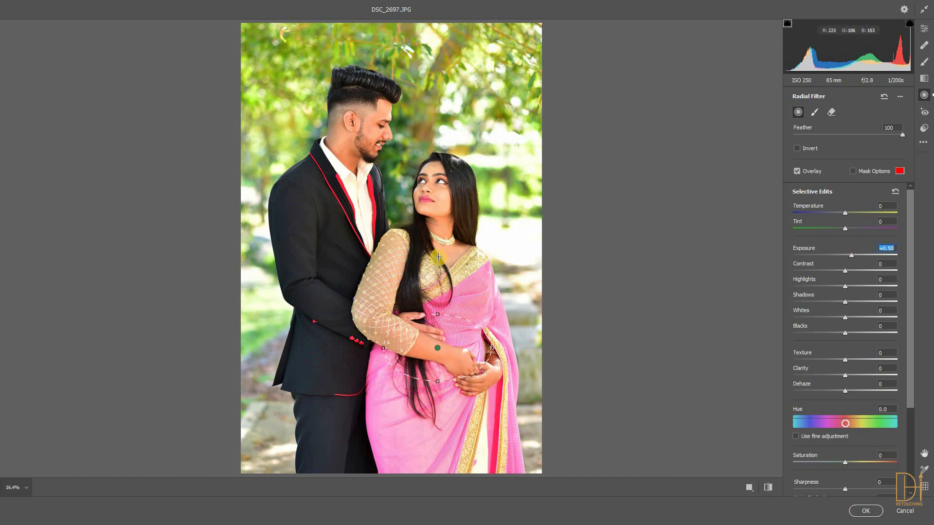
{"action": "left_click_drag", "start_coordinate": [444, 245], "coordinate": [470, 275]}
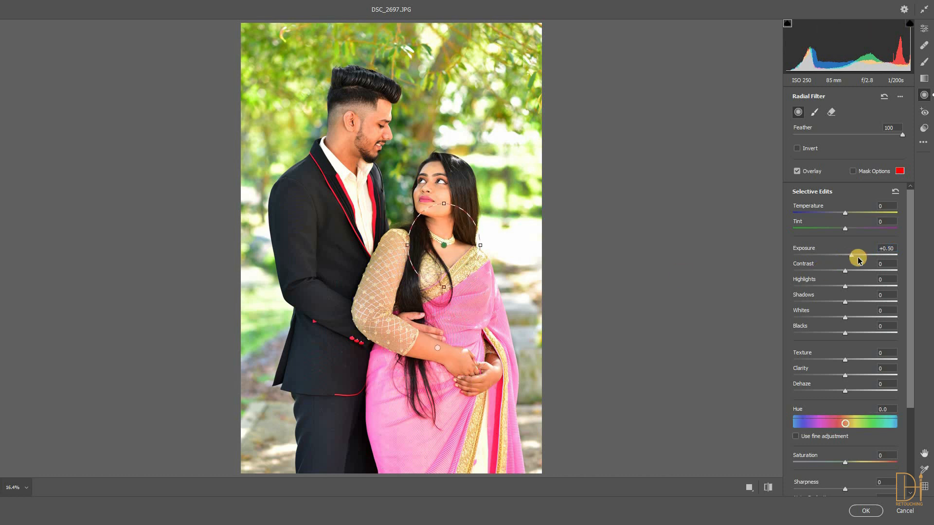
{"action": "left_click_drag", "start_coordinate": [348, 157], "coordinate": [374, 187]}
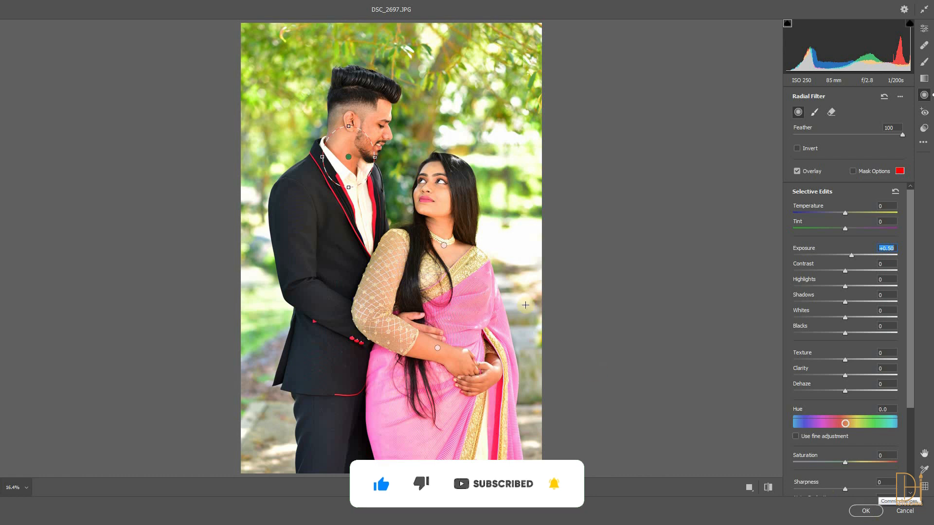
{"action": "left_click_drag", "start_coordinate": [387, 123], "coordinate": [402, 133]}
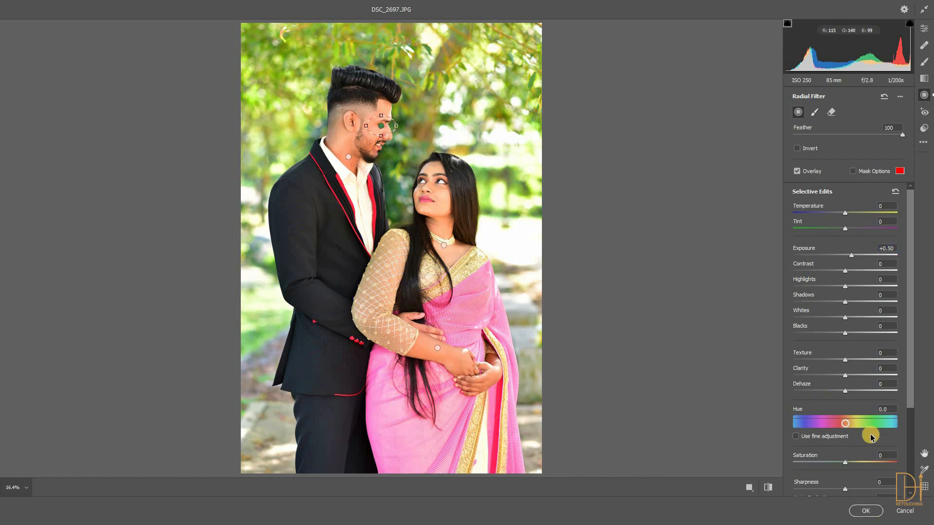
{"action": "left_click", "coordinate": [866, 509]}
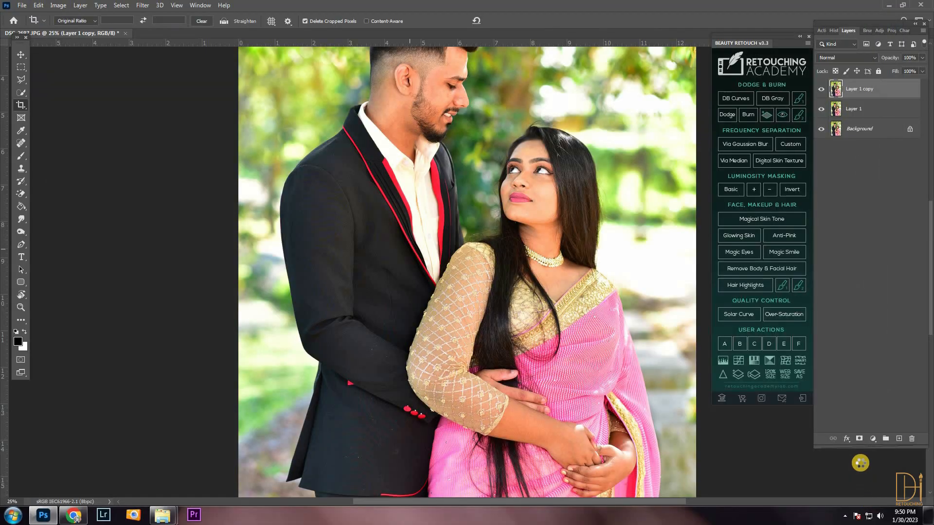
Step: Add a Selective Color adjustment layer and lower the black in the Reds to about -4%
{"action": "left_click", "coordinate": [873, 439]}
{"action": "left_click", "coordinate": [878, 436]}
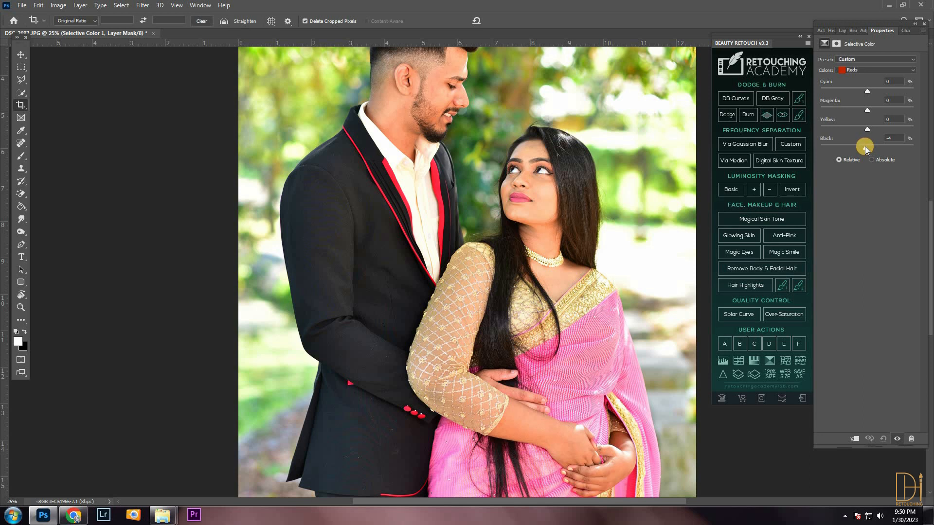
{"action": "left_click", "coordinate": [852, 73]}
{"action": "left_click", "coordinate": [849, 87]}
{"action": "left_click", "coordinate": [841, 30]}
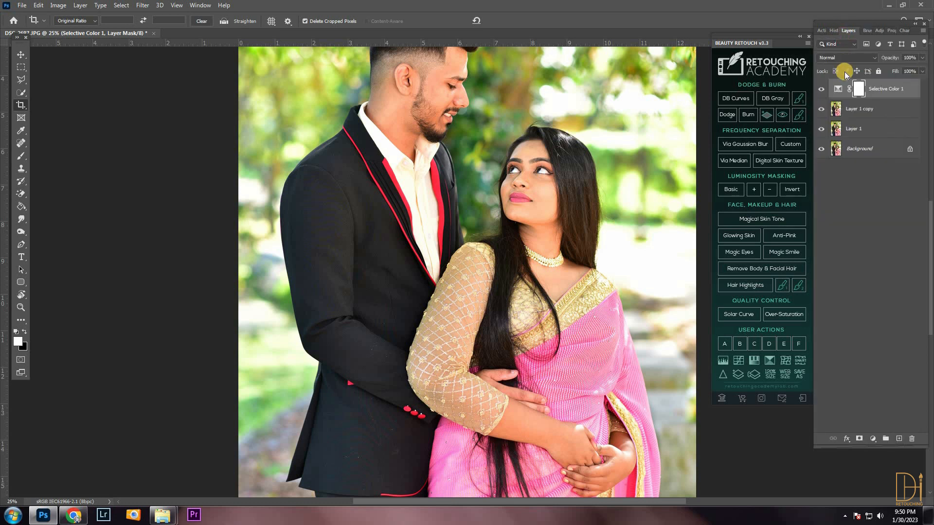
Step: Merge the Selective Color layer with Layer 1 copy and hide the result behind a black layer mask
{"action": "left_click", "coordinate": [860, 105], "text": "shift"}
{"action": "key", "text": "ctrl+e"}
{"action": "left_click", "coordinate": [859, 438], "text": "alt"}
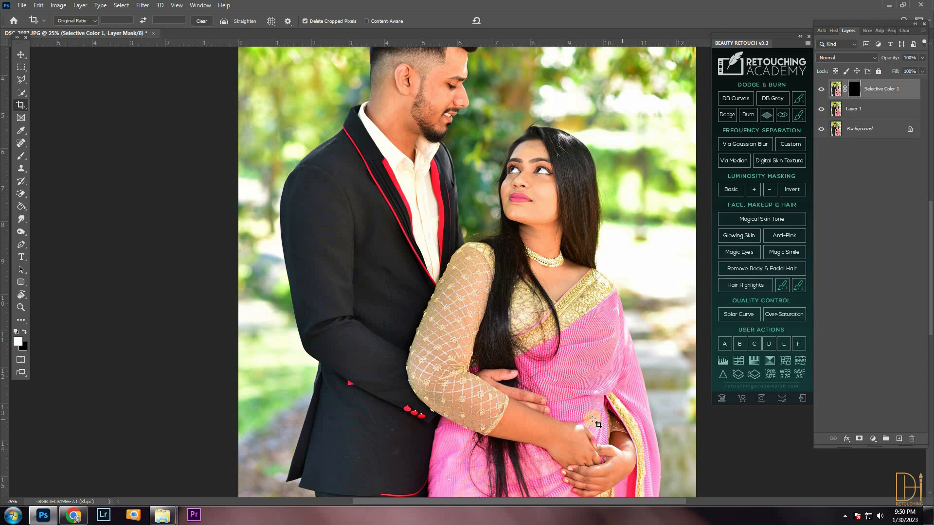
Step: Paint white on the layer mask over the woman's forearm and the hands at her waist, using a soft brush up to 150 px
{"action": "key", "text": "ctrl+plus"}
{"action": "key", "text": "ctrl+plus"}
{"action": "key", "text": "ctrl+plus"}
{"action": "left_click_drag", "start_coordinate": [521, 350], "coordinate": [372, 157]}
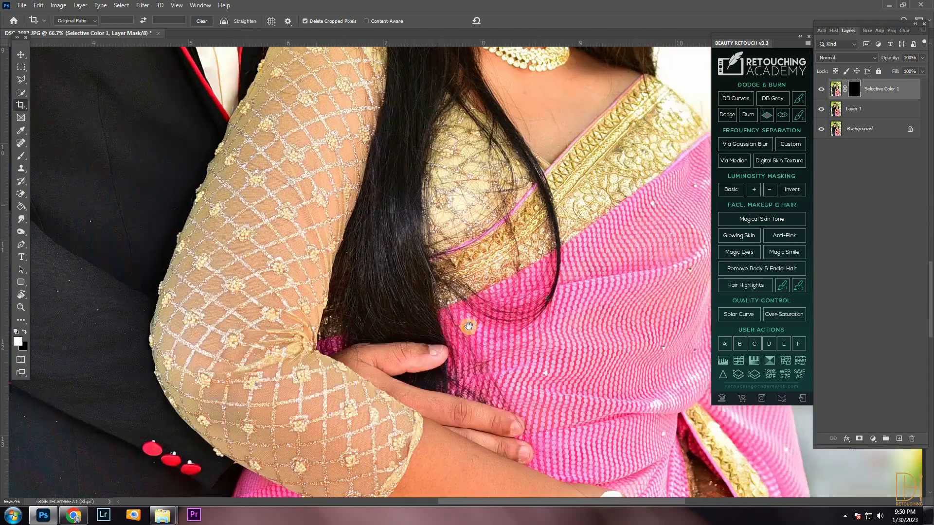
{"action": "left_click_drag", "start_coordinate": [472, 326], "coordinate": [403, 232]}
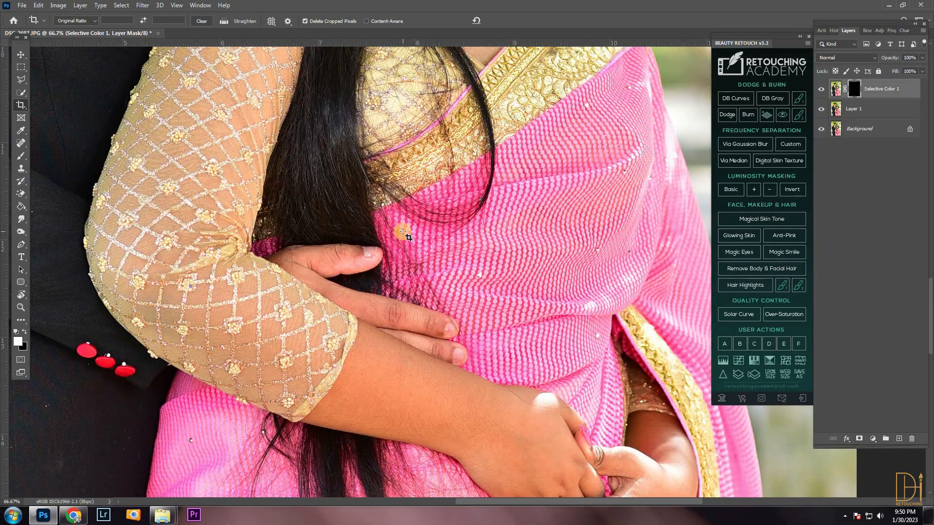
{"action": "key", "text": "b"}
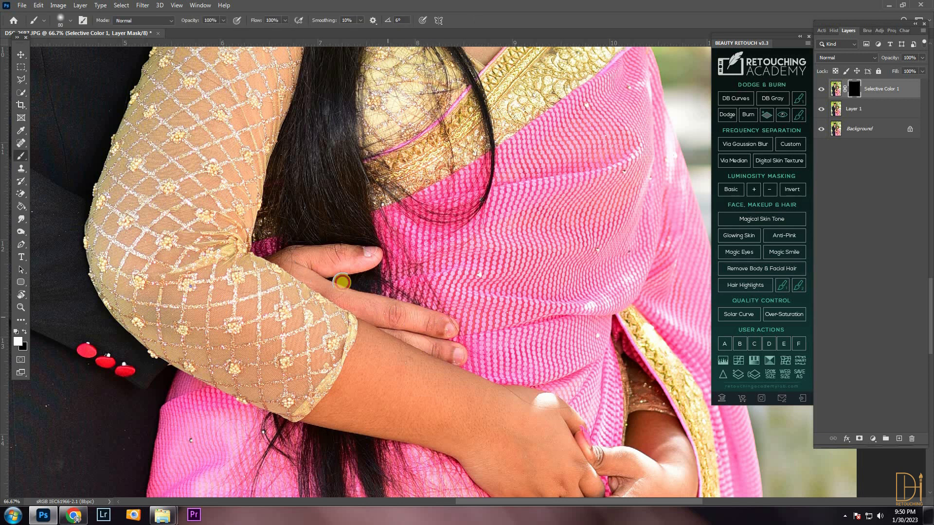
{"action": "mouse_move", "coordinate": [401, 346]}
{"action": "left_mouse_down"}
{"action": "mouse_move", "coordinate": [360, 355]}
{"action": "mouse_move", "coordinate": [369, 327]}
{"action": "mouse_move", "coordinate": [347, 401]}
{"action": "mouse_move", "coordinate": [410, 417]}
{"action": "mouse_move", "coordinate": [415, 429]}
{"action": "mouse_move", "coordinate": [394, 387]}
{"action": "mouse_move", "coordinate": [376, 382]}
{"action": "mouse_move", "coordinate": [344, 412]}
{"action": "mouse_move", "coordinate": [414, 424]}
{"action": "mouse_move", "coordinate": [435, 379]}
{"action": "mouse_move", "coordinate": [375, 381]}
{"action": "left_mouse_up"}
{"action": "key", "text": "bracketright"}
{"action": "key", "text": "bracketright"}
{"action": "key", "text": "bracketright"}
{"action": "left_click_drag", "start_coordinate": [430, 396], "coordinate": [313, 309]}
{"action": "mouse_move", "coordinate": [374, 348]}
{"action": "left_mouse_down"}
{"action": "mouse_move", "coordinate": [391, 393]}
{"action": "mouse_move", "coordinate": [250, 328]}
{"action": "left_mouse_up"}
{"action": "mouse_move", "coordinate": [235, 291]}
{"action": "left_mouse_down"}
{"action": "mouse_move", "coordinate": [368, 306]}
{"action": "mouse_move", "coordinate": [442, 459]}
{"action": "mouse_move", "coordinate": [403, 402]}
{"action": "left_mouse_up"}
{"action": "mouse_move", "coordinate": [497, 300]}
{"action": "left_mouse_down"}
{"action": "mouse_move", "coordinate": [378, 376]}
{"action": "mouse_move", "coordinate": [420, 421]}
{"action": "mouse_move", "coordinate": [490, 304]}
{"action": "mouse_move", "coordinate": [458, 328]}
{"action": "mouse_move", "coordinate": [470, 383]}
{"action": "left_mouse_up"}
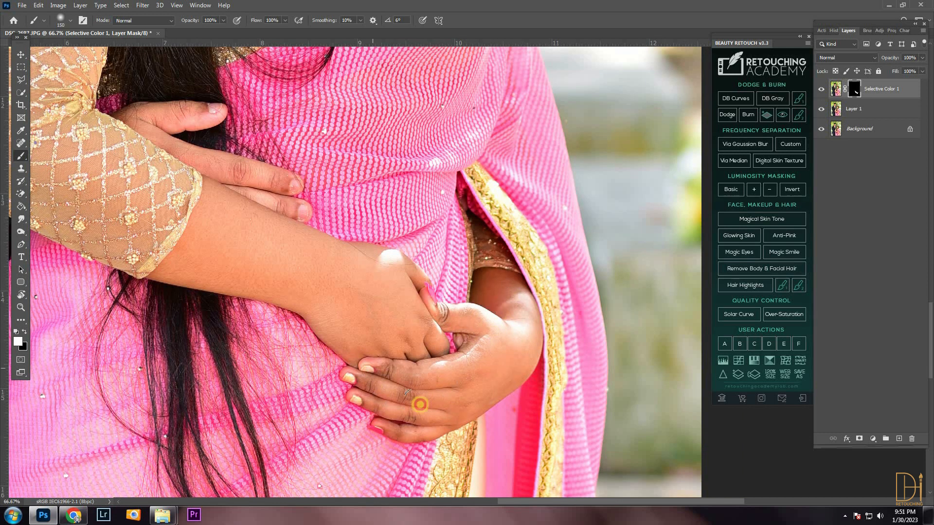
{"action": "left_click_drag", "start_coordinate": [305, 226], "coordinate": [404, 351]}
{"action": "mouse_move", "coordinate": [448, 379]}
{"action": "left_mouse_down"}
{"action": "mouse_move", "coordinate": [444, 431]}
{"action": "mouse_move", "coordinate": [488, 355]}
{"action": "left_mouse_up"}
Step: Reveal the brightened skin on the woman's face and neck by painting the mask with a smaller white brush
{"action": "scroll", "coordinate": [467, 351], "scroll_direction": "up", "scroll_amount": 3}
{"action": "mouse_move", "coordinate": [407, 344]}
{"action": "left_mouse_down"}
{"action": "mouse_move", "coordinate": [433, 381]}
{"action": "mouse_move", "coordinate": [421, 394]}
{"action": "left_mouse_up"}
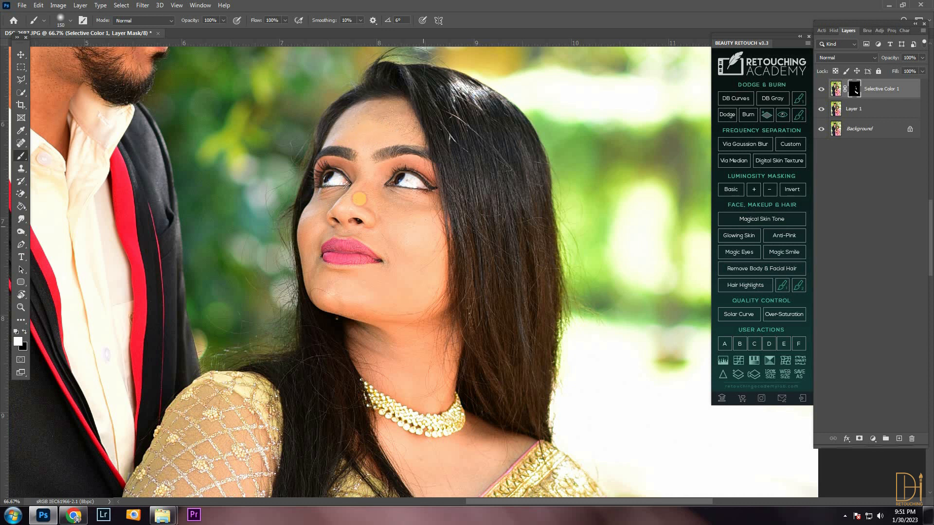
{"action": "key", "text": "bracketleft"}
{"action": "key", "text": "bracketleft"}
{"action": "key", "text": "bracketleft"}
{"action": "left_click", "coordinate": [314, 219]}
{"action": "mouse_move", "coordinate": [354, 293]}
{"action": "left_mouse_down"}
{"action": "mouse_move", "coordinate": [323, 272]}
{"action": "mouse_move", "coordinate": [340, 311]}
{"action": "left_mouse_up"}
{"action": "left_click_drag", "start_coordinate": [448, 321], "coordinate": [437, 365]}
Step: Reveal the brightened skin on the man's face, ear and neck by painting the mask white at 150 px
{"action": "key", "text": "bracketright"}
{"action": "key", "text": "bracketright"}
{"action": "left_click_drag", "start_coordinate": [123, 204], "coordinate": [264, 181]}
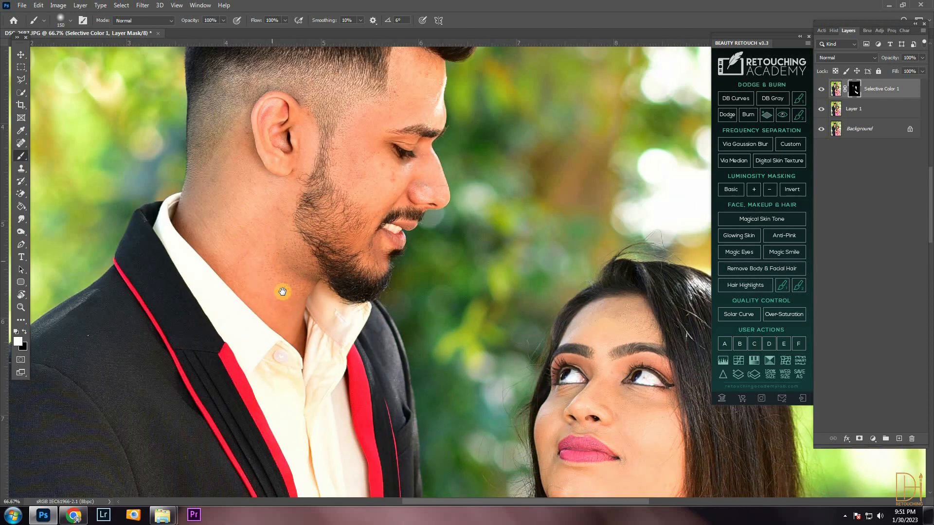
{"action": "left_click", "coordinate": [315, 361]}
{"action": "left_click_drag", "start_coordinate": [383, 235], "coordinate": [446, 195]}
{"action": "left_click_drag", "start_coordinate": [389, 287], "coordinate": [345, 277]}
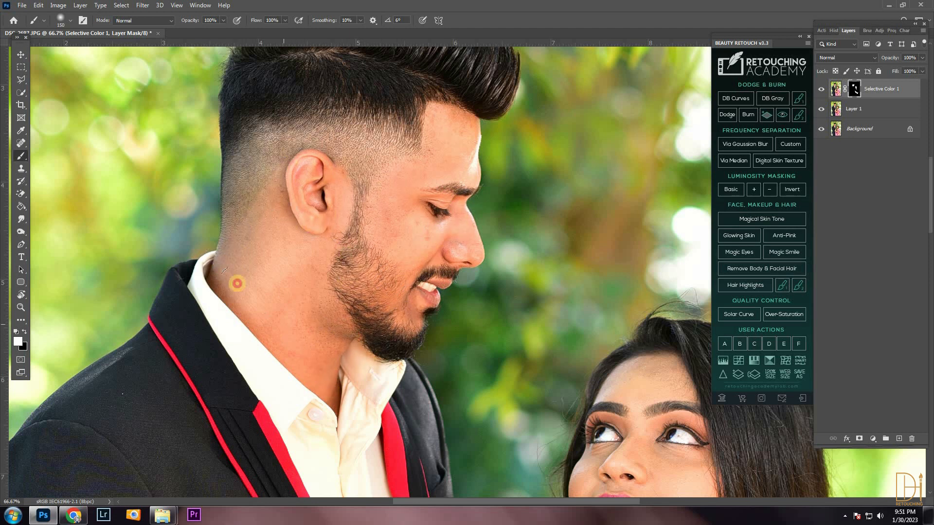
{"action": "left_click_drag", "start_coordinate": [231, 251], "coordinate": [428, 53]}
Step: Merge the masked Selective Color layer down into Layer 1 and duplicate the merged layer
{"action": "left_click_drag", "start_coordinate": [372, 290], "coordinate": [311, 73]}
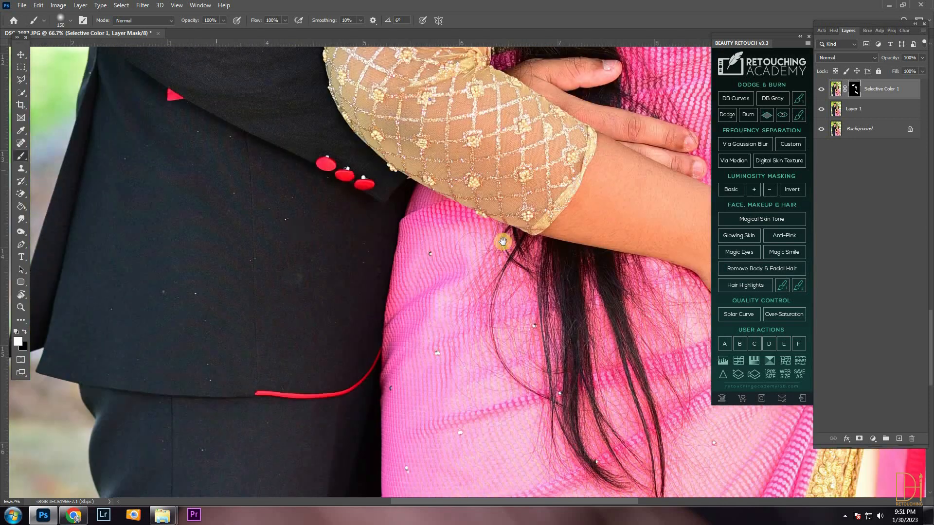
{"action": "left_click_drag", "start_coordinate": [503, 240], "coordinate": [303, 225]}
{"action": "left_click_drag", "start_coordinate": [442, 165], "coordinate": [404, 296]}
{"action": "key", "text": "ctrl+0"}
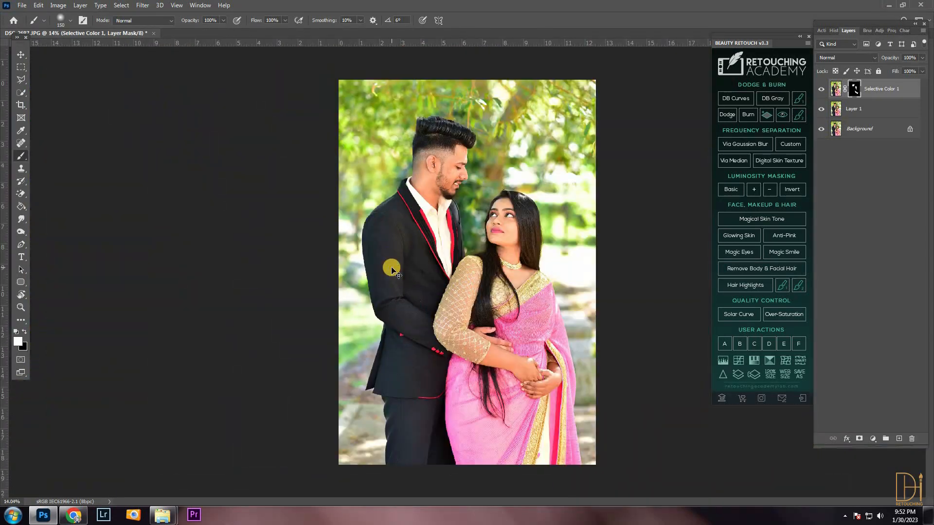
{"action": "key", "text": "ctrl+e"}
{"action": "key", "text": "ctrl+j"}
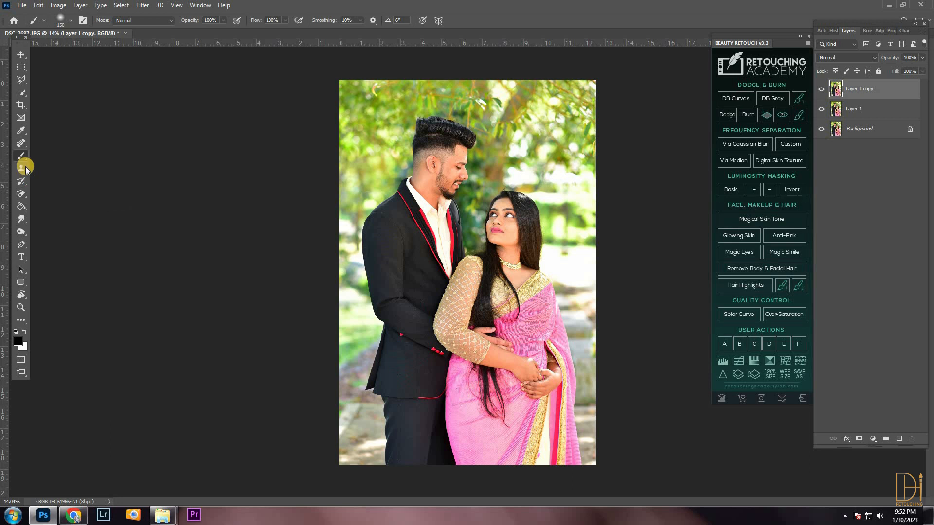
Step: Remove the lint specks from the man's jacket sleeve using a content-aware Spot Healing Brush at 40 px
{"action": "left_click", "coordinate": [22, 143]}
{"action": "key", "text": "ctrl+plus"}
{"action": "key", "text": "ctrl+plus"}
{"action": "key", "text": "ctrl+plus"}
{"action": "key", "text": "ctrl+plus"}
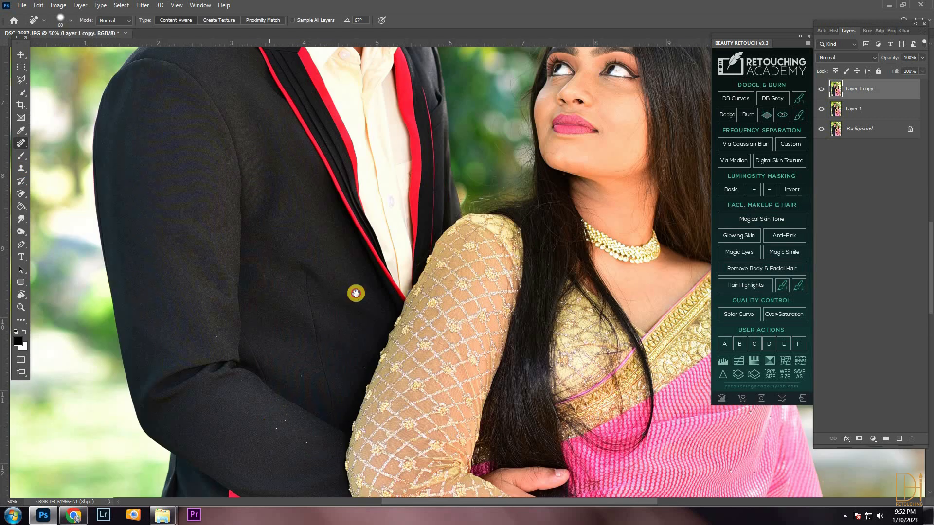
{"action": "left_click_drag", "start_coordinate": [270, 427], "coordinate": [356, 293]}
{"action": "key", "text": "ctrl+plus"}
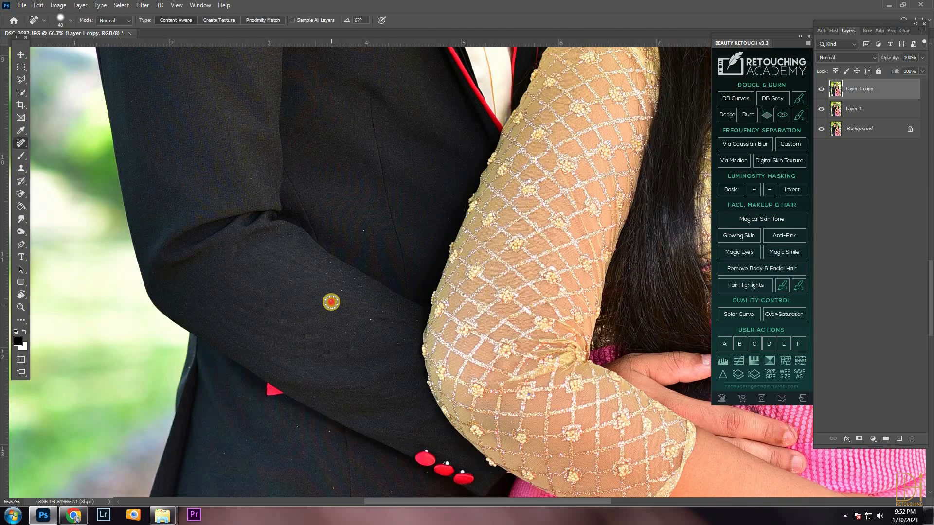
{"action": "left_click", "coordinate": [370, 320]}
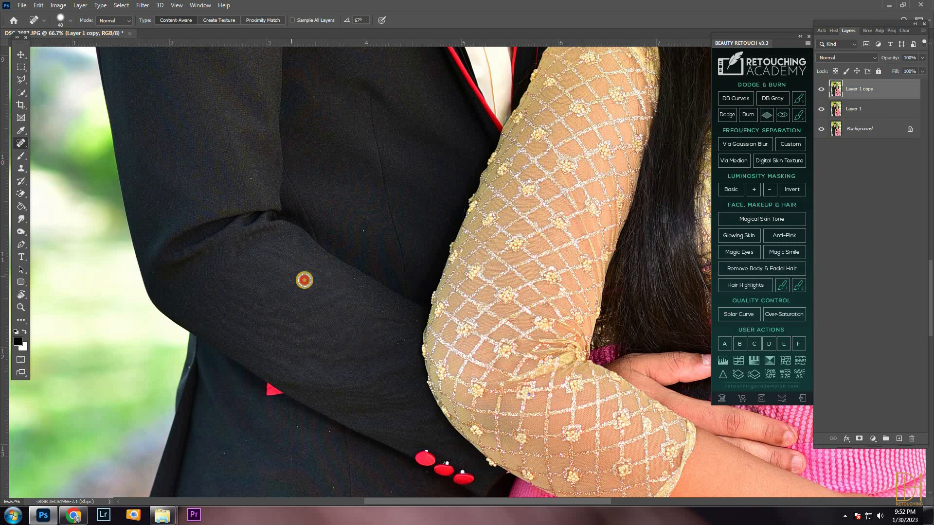
{"action": "left_click_drag", "start_coordinate": [306, 436], "coordinate": [335, 340]}
{"action": "left_click", "coordinate": [428, 415]}
Step: Heal the remaining lint specks across the lower part of the man's suit
{"action": "left_click_drag", "start_coordinate": [416, 431], "coordinate": [398, 319]}
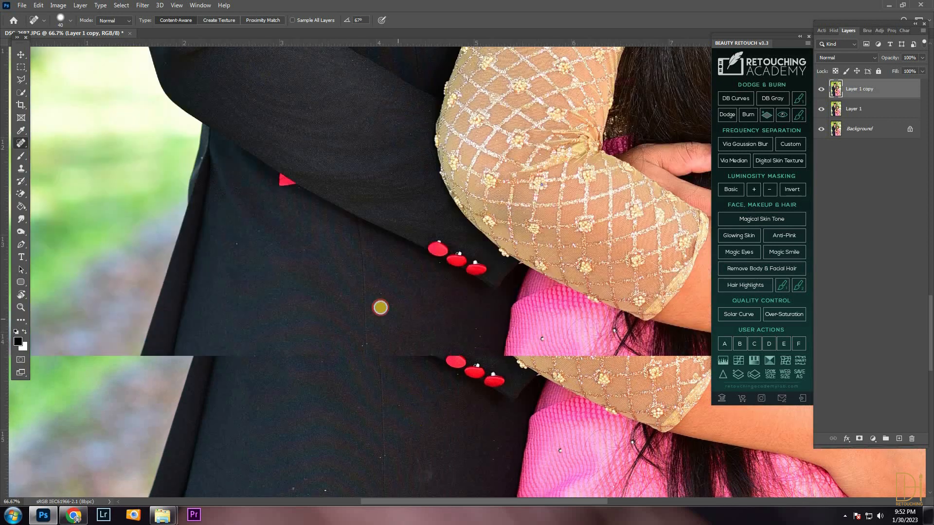
{"action": "left_click_drag", "start_coordinate": [269, 357], "coordinate": [279, 346]}
{"action": "left_click", "coordinate": [331, 324]}
{"action": "left_click", "coordinate": [233, 216]}
{"action": "left_click", "coordinate": [258, 204]}
{"action": "left_click", "coordinate": [352, 322]}
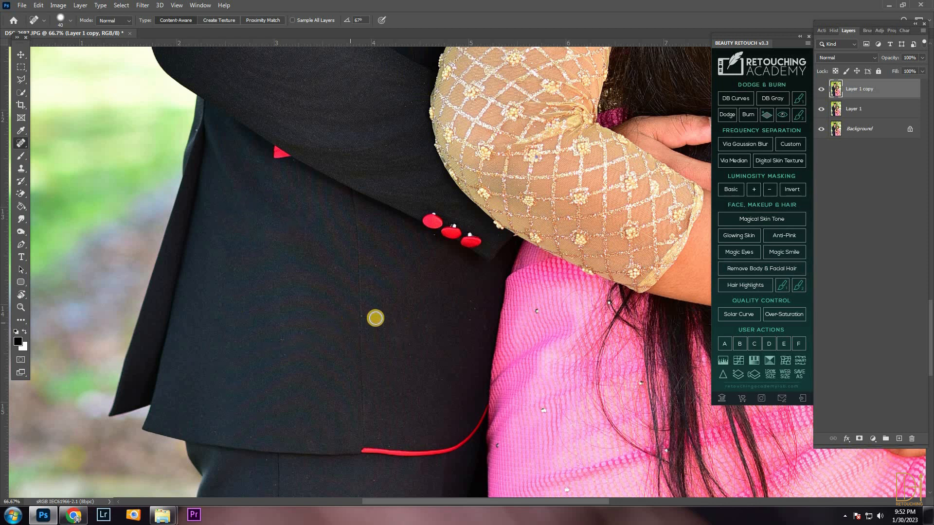
{"action": "scroll", "coordinate": [317, 375], "scroll_direction": "down", "scroll_amount": 3}
{"action": "left_click", "coordinate": [312, 338]}
{"action": "left_click_drag", "start_coordinate": [272, 364], "coordinate": [273, 351]}
{"action": "left_click", "coordinate": [275, 320]}
{"action": "left_click", "coordinate": [369, 347]}
{"action": "scroll", "coordinate": [339, 331], "scroll_direction": "down", "scroll_amount": 2}
{"action": "left_click_drag", "start_coordinate": [339, 331], "coordinate": [323, 450]}
{"action": "left_click_drag", "start_coordinate": [240, 274], "coordinate": [248, 325]}
{"action": "left_click_drag", "start_coordinate": [223, 224], "coordinate": [240, 277]}
Step: Heal the small spot at the edge of the woman's nostril with a much smaller Spot Healing Brush
{"action": "left_click_drag", "start_coordinate": [321, 335], "coordinate": [31, 397]}
{"action": "left_click_drag", "start_coordinate": [499, 494], "coordinate": [379, 352]}
{"action": "left_click_drag", "start_coordinate": [322, 294], "coordinate": [332, 364]}
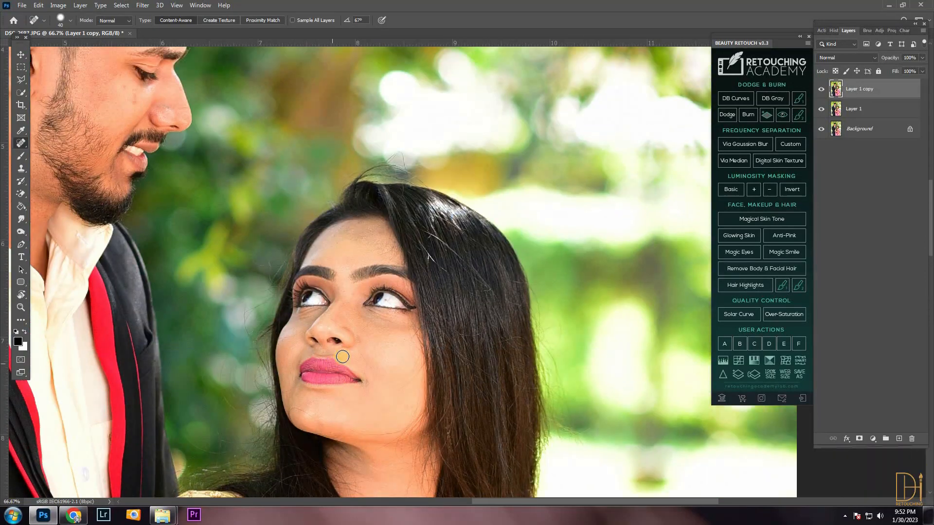
{"action": "key", "text": "ctrl+plus"}
{"action": "key", "text": "ctrl+plus"}
{"action": "left_click_drag", "start_coordinate": [66, 176], "coordinate": [381, 192]}
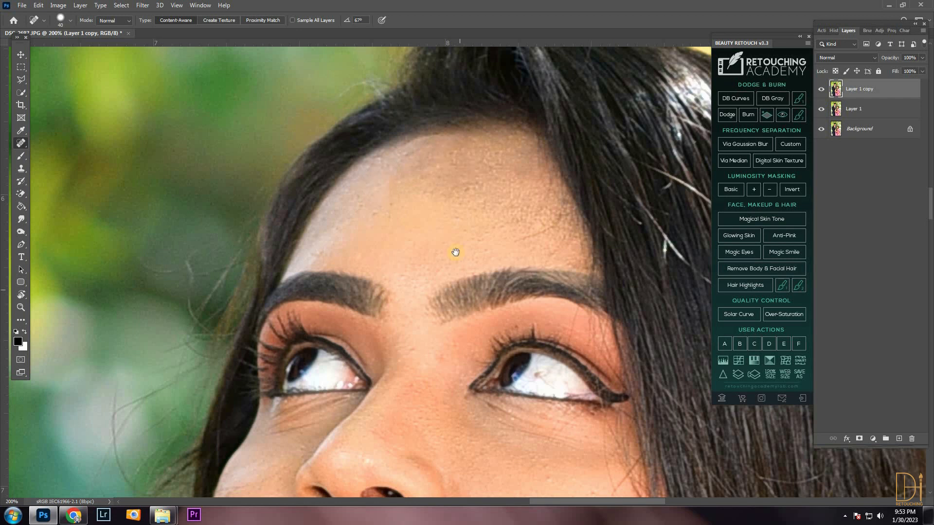
{"action": "left_click_drag", "start_coordinate": [429, 424], "coordinate": [442, 288]}
{"action": "key", "text": "bracketleft"}
{"action": "key", "text": "bracketleft"}
{"action": "key", "text": "bracketleft"}
{"action": "key", "text": "bracketleft"}
{"action": "key", "text": "bracketleft"}
{"action": "key", "text": "bracketleft"}
{"action": "key", "text": "bracketleft"}
{"action": "key", "text": "bracketleft"}
{"action": "key", "text": "bracketleft"}
{"action": "left_click", "coordinate": [408, 355]}
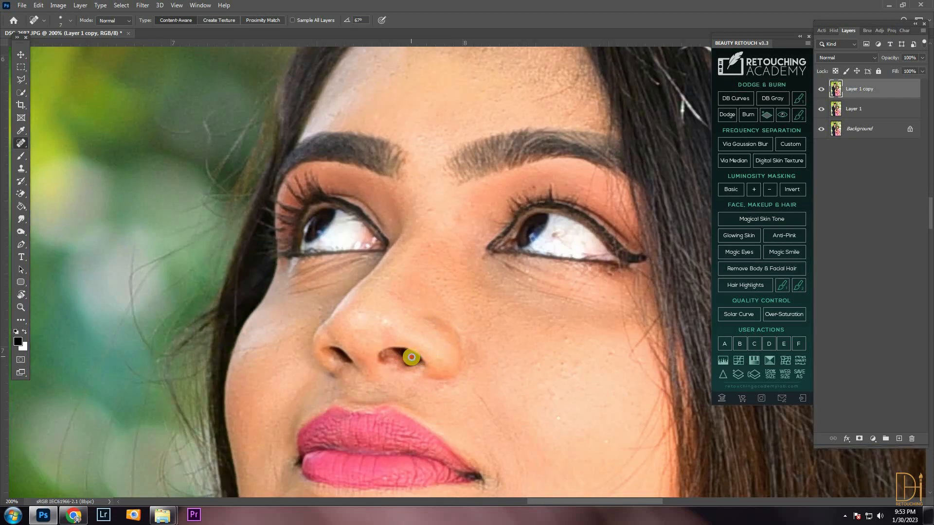
Step: Touch up the edge of the woman's nostril using the Clone Stamp tool with a reduced brush
{"action": "left_click", "coordinate": [21, 168]}
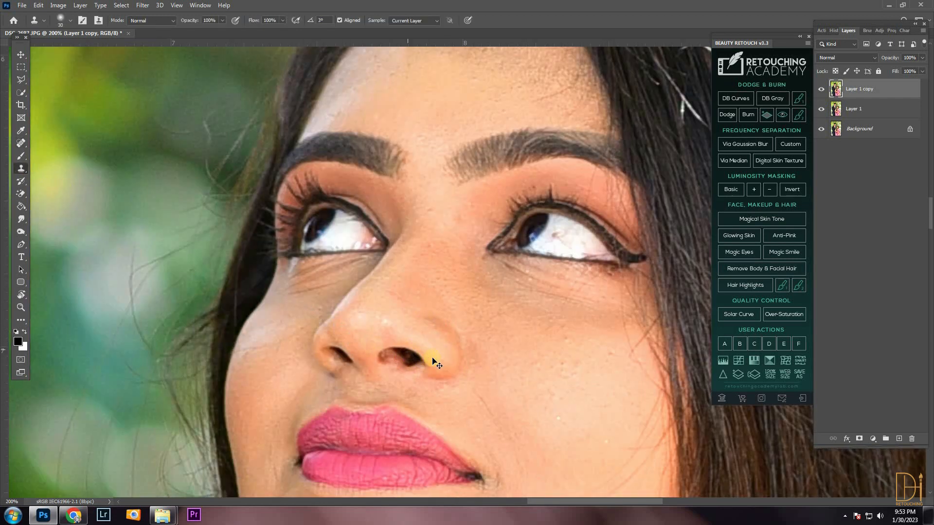
{"action": "key", "text": "bracketleft"}
{"action": "key", "text": "bracketleft"}
{"action": "key", "text": "bracketleft"}
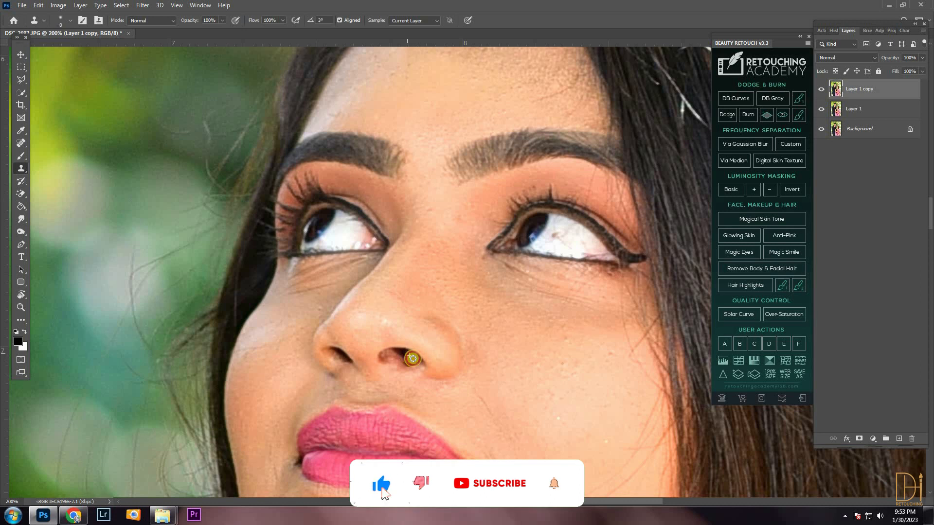
{"action": "scroll", "coordinate": [404, 354], "scroll_direction": "down", "scroll_amount": 15}
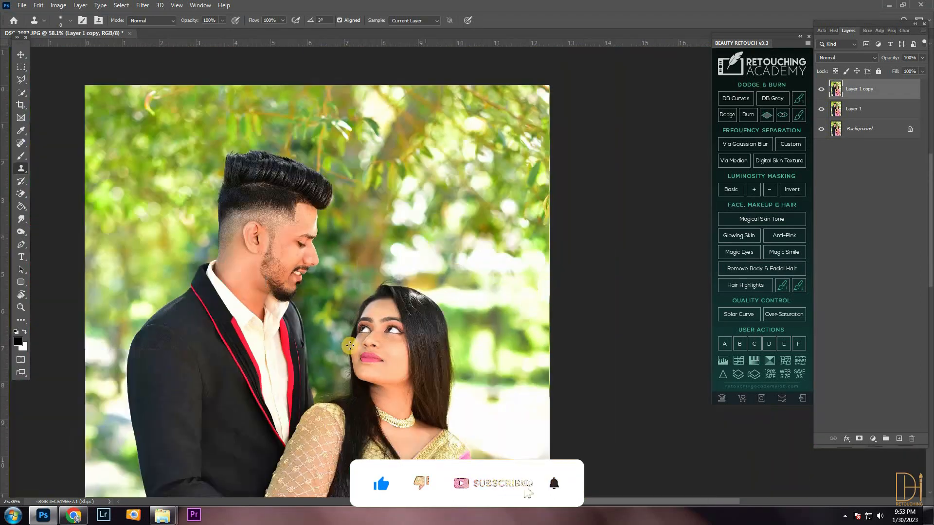
{"action": "scroll", "coordinate": [380, 348], "scroll_direction": "up", "scroll_amount": 2}
{"action": "scroll", "coordinate": [395, 341], "scroll_direction": "down", "scroll_amount": 3}
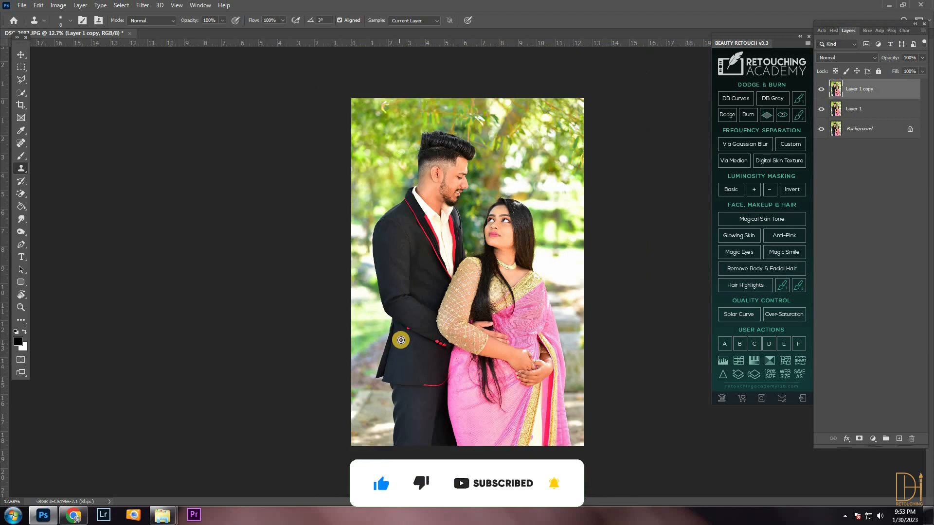
{"action": "scroll", "coordinate": [519, 216], "scroll_direction": "up", "scroll_amount": 4}
{"action": "scroll", "coordinate": [520, 215], "scroll_direction": "up", "scroll_amount": 2}
{"action": "scroll", "coordinate": [514, 161], "scroll_direction": "down", "scroll_amount": 2}
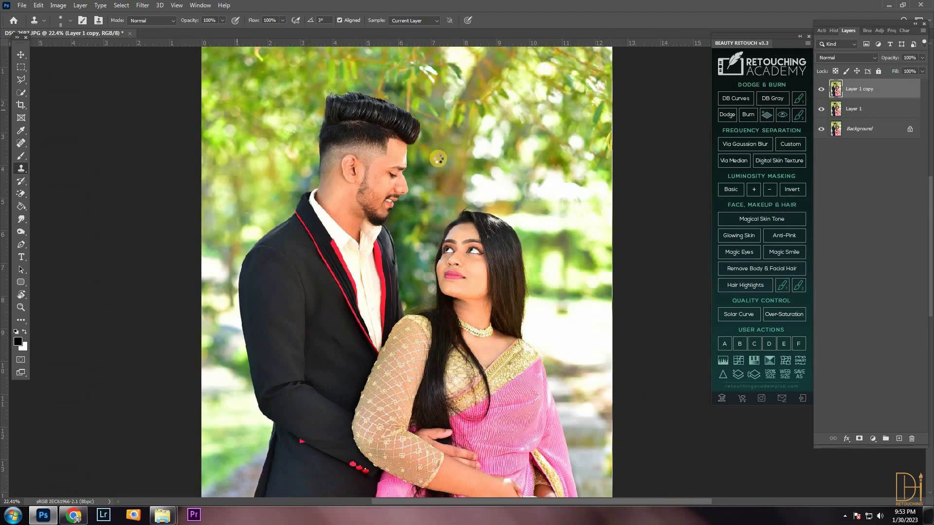
Step: In Camera Raw, add a radial filter over the upper-left background with Temperature +19, Tint -5, Saturation +9, Texture +16 and Clarity +16
{"action": "key", "text": "ctrl+shift+a"}
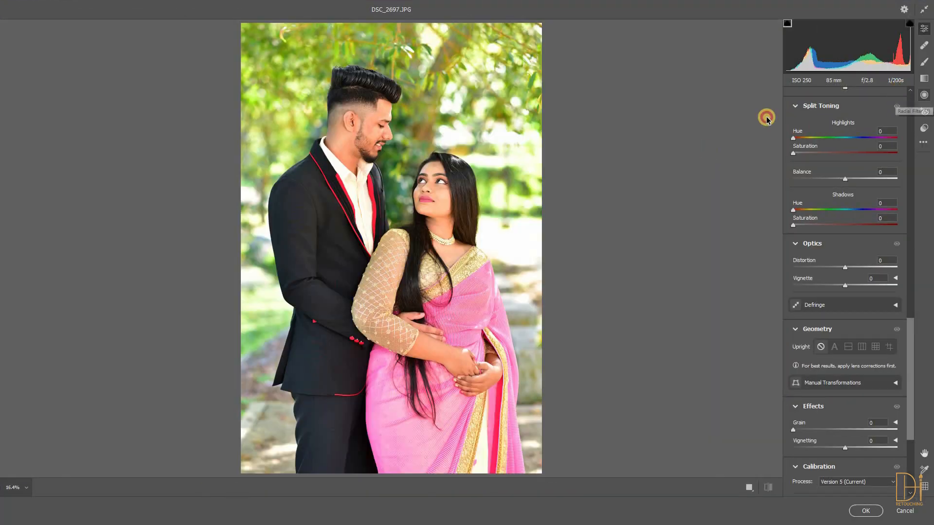
{"action": "left_click_drag", "start_coordinate": [294, 79], "coordinate": [396, 139]}
{"action": "left_click_drag", "start_coordinate": [843, 228], "coordinate": [843, 228]}
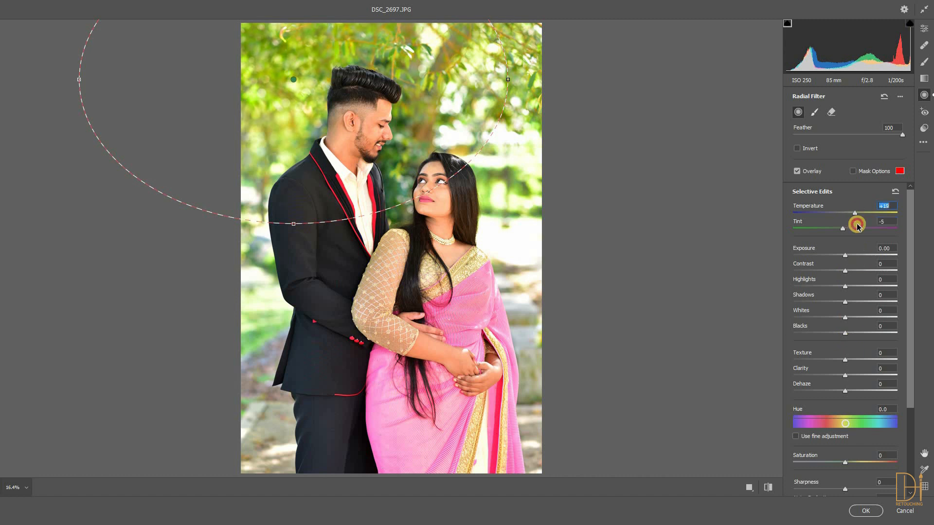
{"action": "left_click_drag", "start_coordinate": [846, 463], "coordinate": [852, 463]}
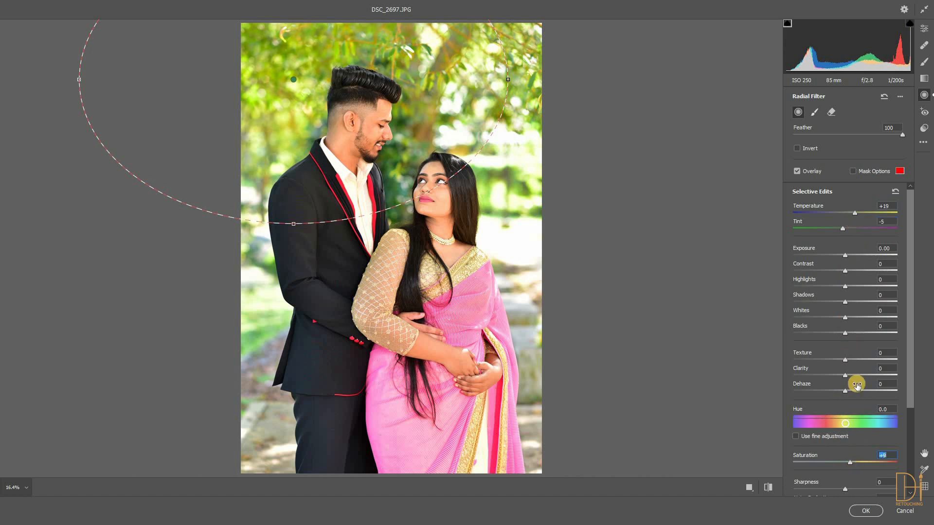
{"action": "left_click", "coordinate": [853, 360]}
{"action": "left_click", "coordinate": [853, 376]}
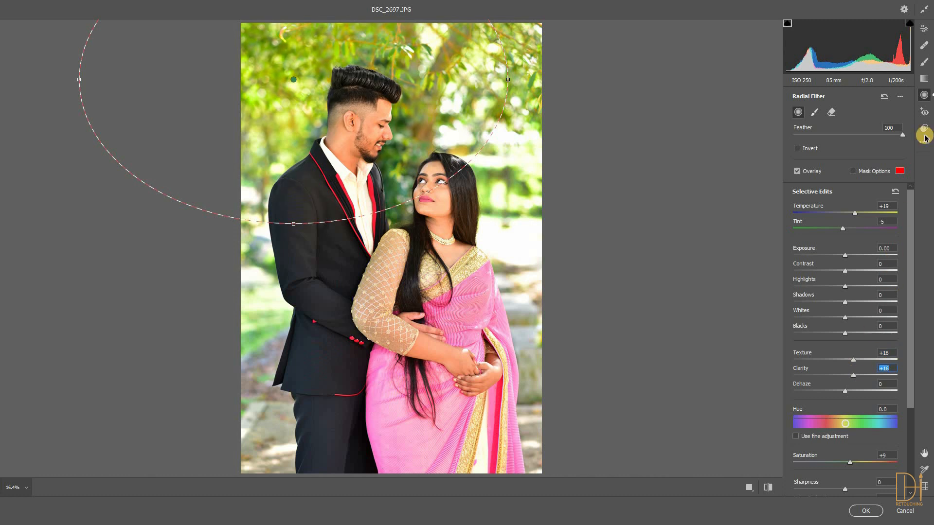
Step: Add two more radial filters, one with raised clarity over the background above the woman and one over the lower-left background
{"action": "left_click", "coordinate": [924, 29]}
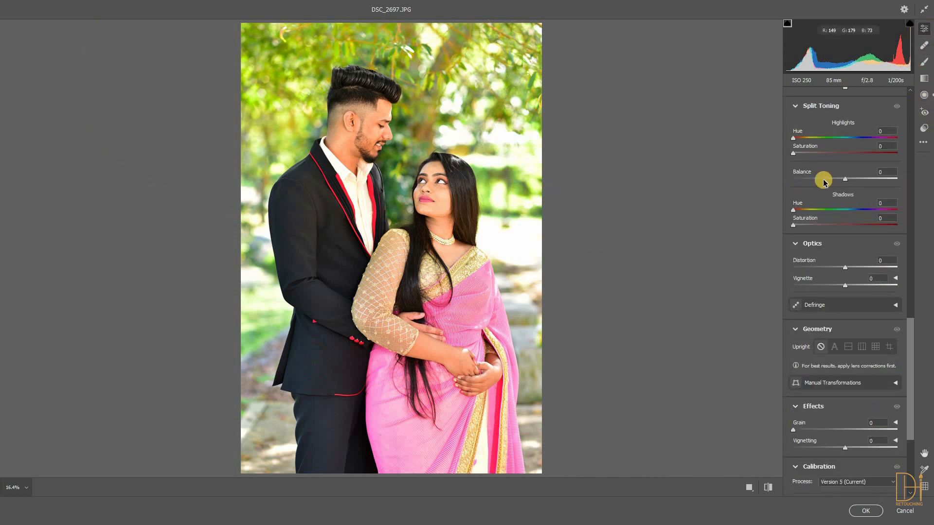
{"action": "left_click", "coordinate": [923, 95]}
{"action": "left_click_drag", "start_coordinate": [484, 84], "coordinate": [558, 185]}
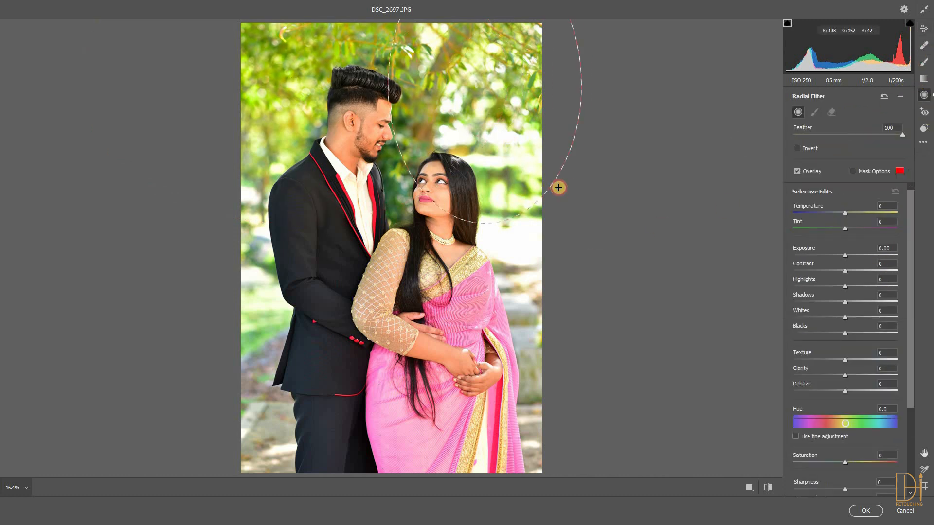
{"action": "left_click", "coordinate": [850, 369]}
{"action": "left_click_drag", "start_coordinate": [257, 326], "coordinate": [344, 451]}
Step: Add a radial filter over the background right of the woman with Saturation +24, Texture +13, Clarity +13 and a slightly cooler temperature
{"action": "left_click_drag", "start_coordinate": [519, 295], "coordinate": [578, 441]}
{"action": "left_click_drag", "start_coordinate": [858, 463], "coordinate": [859, 463]}
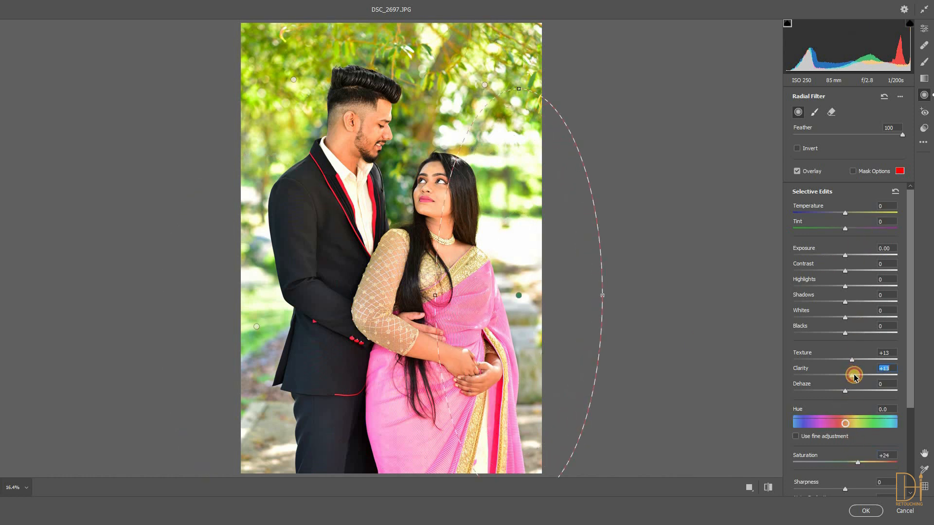
{"action": "left_click_drag", "start_coordinate": [843, 211], "coordinate": [843, 213]}
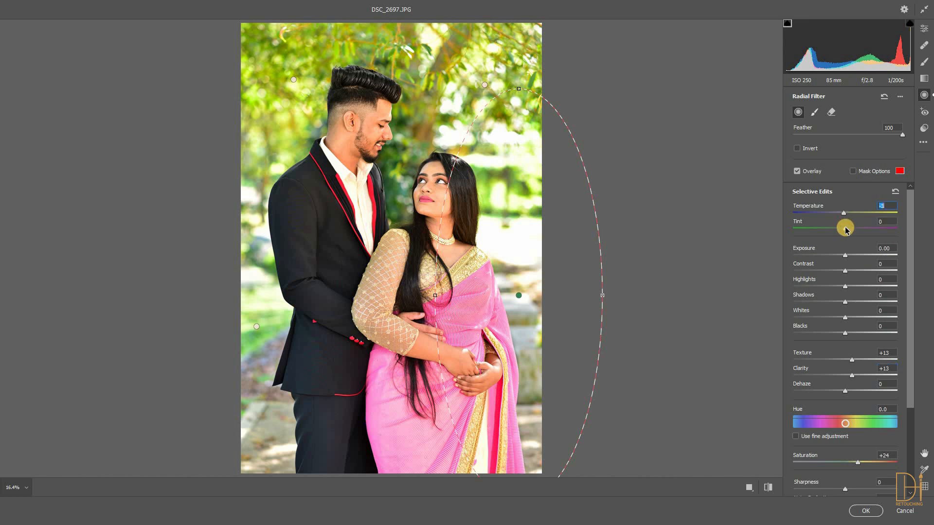
Step: Set the Color Mixer luminance to Yellows -10, Greens +21 and Aquas +4
{"action": "left_click", "coordinate": [924, 28]}
{"action": "scroll", "coordinate": [839, 209], "scroll_direction": "down", "scroll_amount": 1}
{"action": "scroll", "coordinate": [848, 198], "scroll_direction": "up", "scroll_amount": 10}
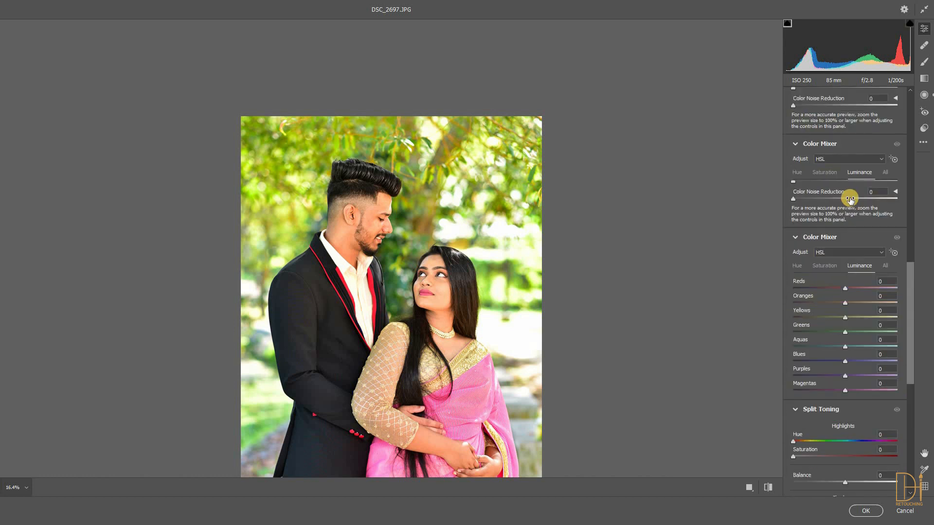
{"action": "left_click_drag", "start_coordinate": [858, 343], "coordinate": [842, 372]}
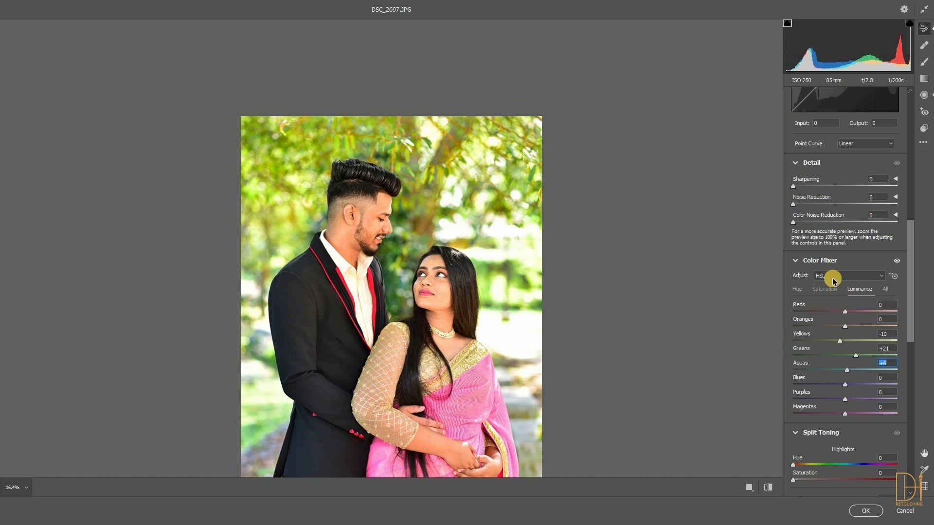
Step: Set the Color Mixer saturation to Greens -13 and Yellows +5, and apply the Camera Raw adjustments
{"action": "left_click", "coordinate": [825, 289]}
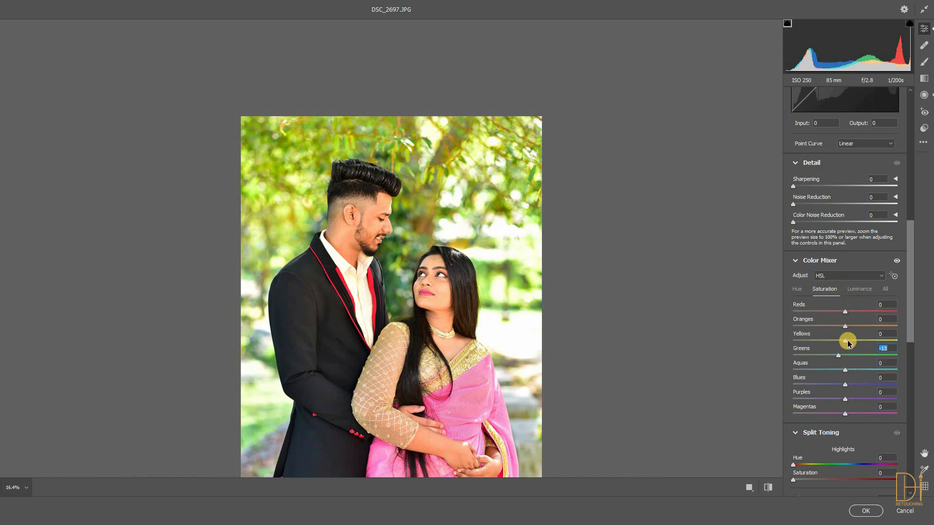
{"action": "mouse_move", "coordinate": [858, 342]}
{"action": "left_mouse_down"}
{"action": "mouse_move", "coordinate": [837, 344]}
{"action": "mouse_move", "coordinate": [851, 341]}
{"action": "left_mouse_up"}
{"action": "scroll", "coordinate": [380, 263], "scroll_direction": "down", "scroll_amount": 5}
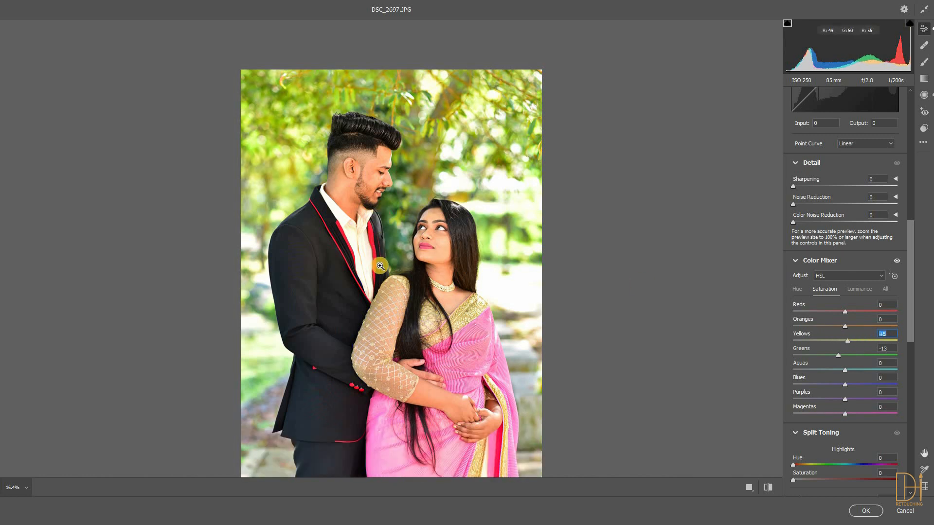
{"action": "left_click", "coordinate": [864, 507]}
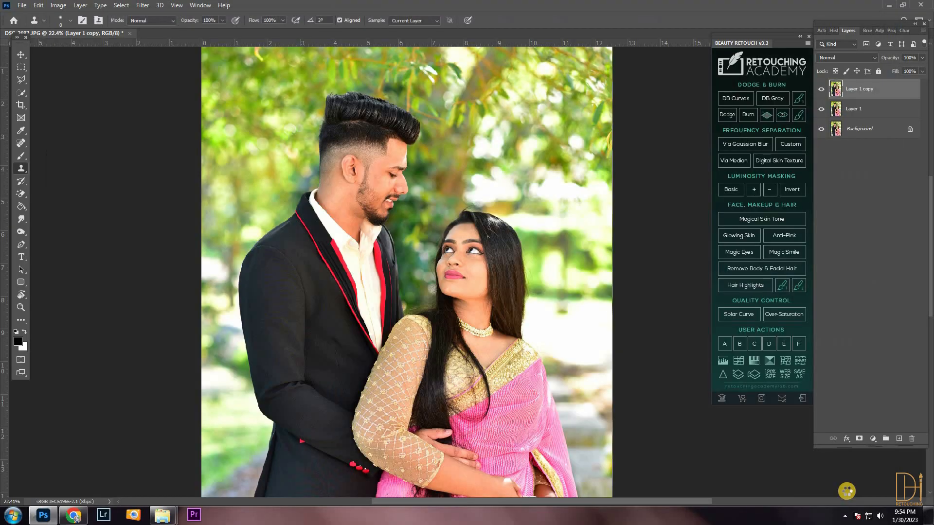
Step: Add a black mask to the adjusted layer and paint it white over the background above and to the right of the couple
{"action": "left_click_drag", "start_coordinate": [265, 175], "coordinate": [233, 196]}
{"action": "key", "text": "ctrl+z"}
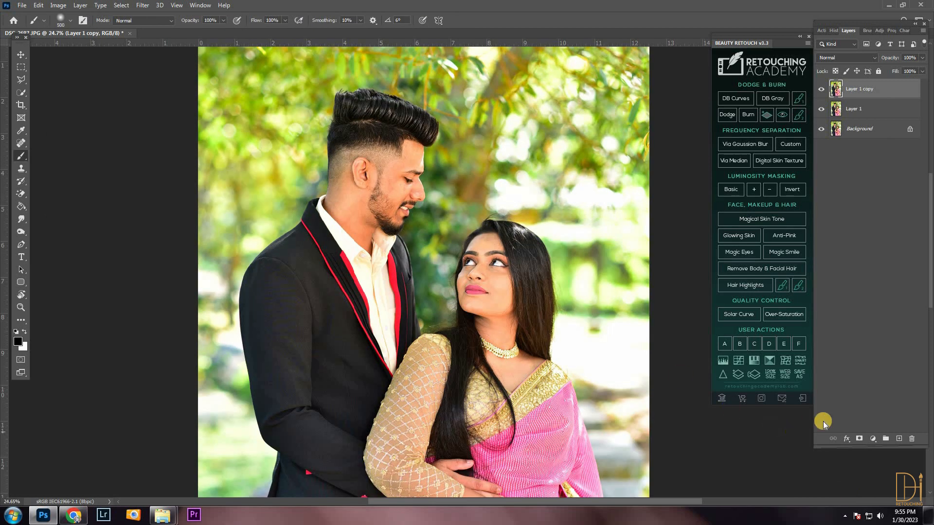
{"action": "left_click", "coordinate": [858, 439], "text": "alt"}
{"action": "key", "text": "x"}
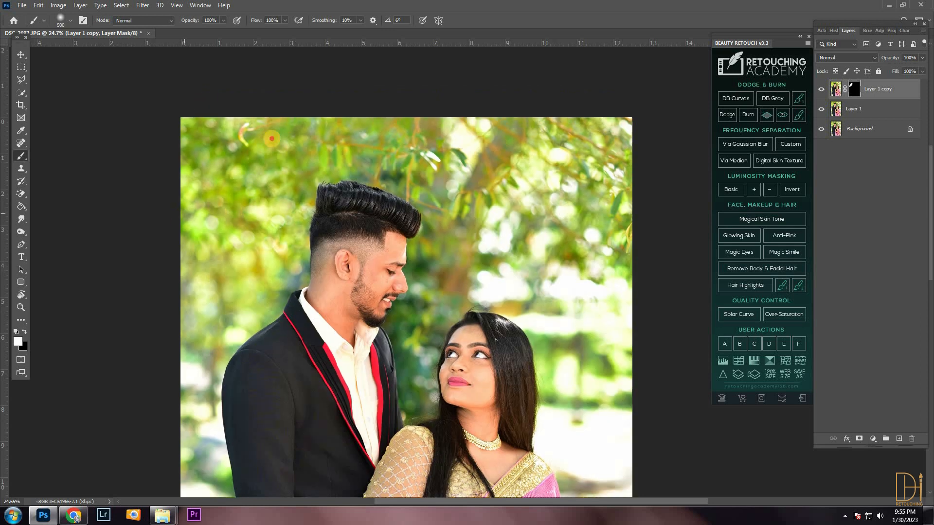
{"action": "mouse_move", "coordinate": [609, 282]}
{"action": "left_mouse_down"}
{"action": "mouse_move", "coordinate": [443, 137]}
{"action": "mouse_move", "coordinate": [601, 434]}
{"action": "mouse_move", "coordinate": [441, 269]}
{"action": "mouse_move", "coordinate": [507, 363]}
{"action": "left_mouse_up"}
{"action": "left_click_drag", "start_coordinate": [568, 427], "coordinate": [479, 193]}
{"action": "left_click_drag", "start_coordinate": [537, 447], "coordinate": [458, 237]}
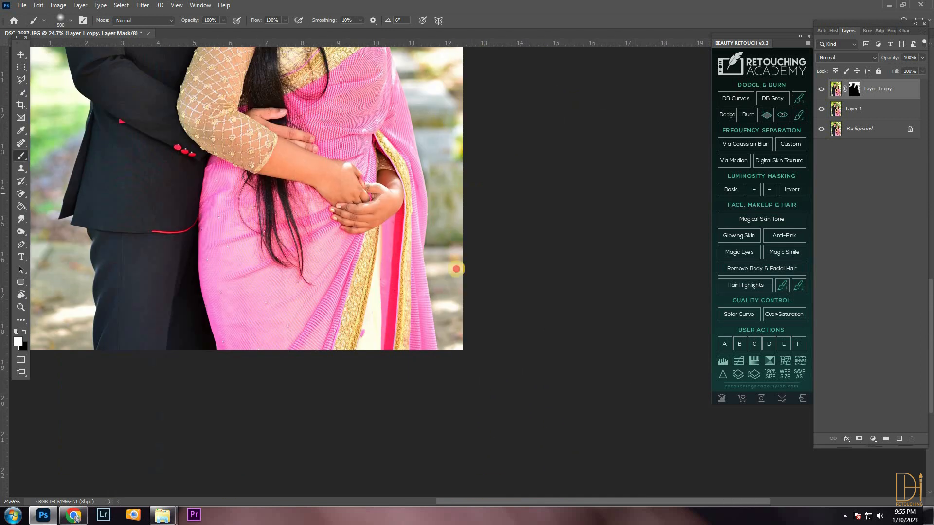
Step: Continue revealing the adjusted layer by painting its mask white over the background on the man's side with the Brush
{"action": "key", "text": "e"}
{"action": "left_click_drag", "start_coordinate": [48, 188], "coordinate": [218, 201]}
{"action": "left_click", "coordinate": [333, 225]}
{"action": "left_click", "coordinate": [461, 190]}
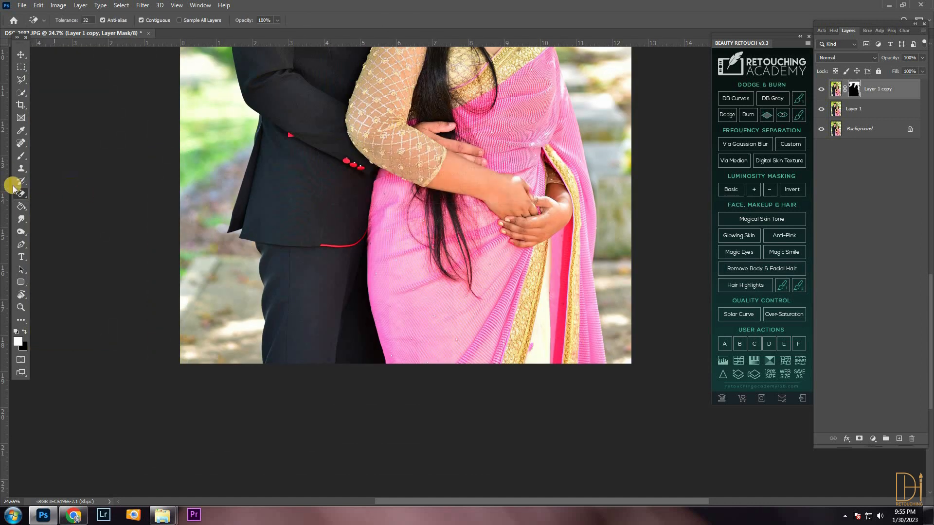
{"action": "left_click", "coordinate": [21, 155]}
{"action": "scroll", "coordinate": [188, 129], "scroll_direction": "up", "scroll_amount": 3}
{"action": "scroll", "coordinate": [188, 129], "scroll_direction": "up", "scroll_amount": 3}
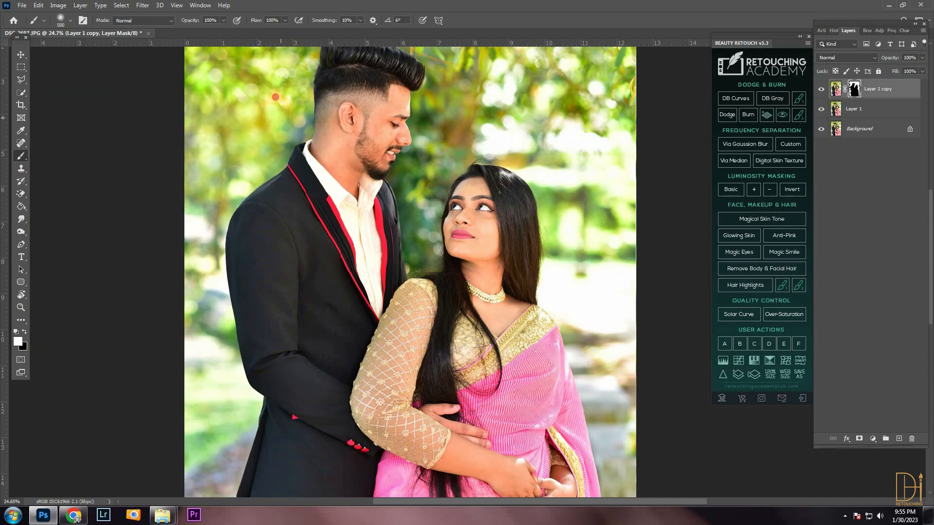
{"action": "left_click_drag", "start_coordinate": [220, 74], "coordinate": [215, 163]}
{"action": "left_click_drag", "start_coordinate": [274, 117], "coordinate": [263, 196]}
Step: Merge the masked layer into the layer below and duplicate the result
{"action": "key", "text": "ctrl+0"}
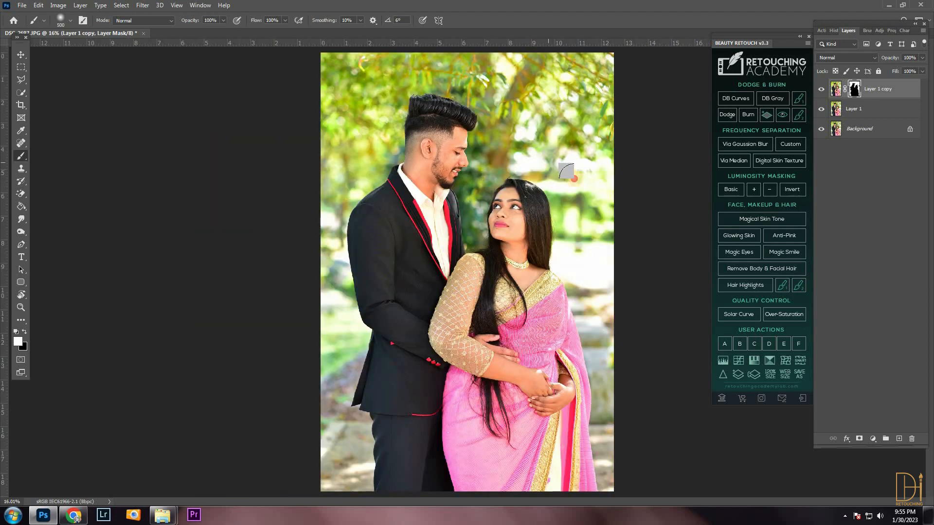
{"action": "key", "text": "ctrl+e"}
{"action": "key", "text": "ctrl+j"}
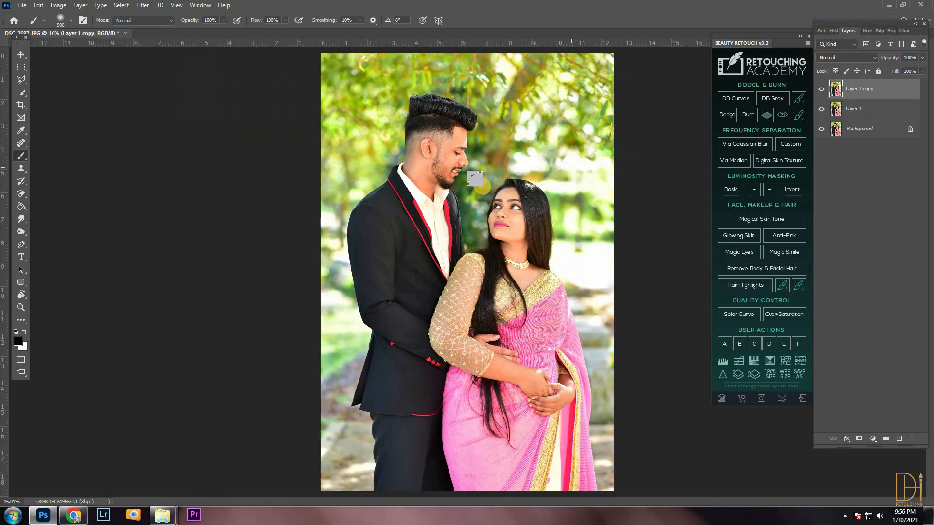
Step: In Camera Raw, apply a radial filter over the pink sari with Tint +9, Texture +14, Clarity +10 and Saturation +7
{"action": "scroll", "coordinate": [473, 256], "scroll_direction": "up", "scroll_amount": 3}
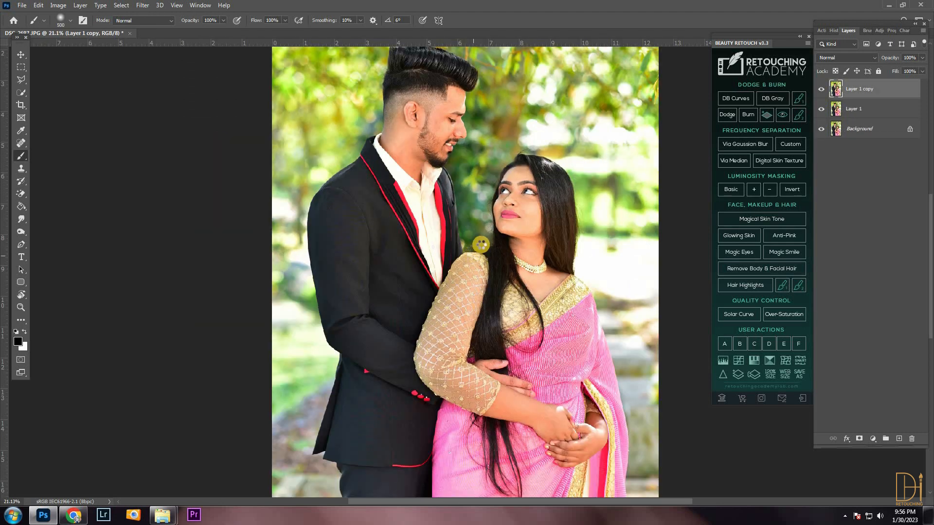
{"action": "key", "text": "ctrl+shift+a"}
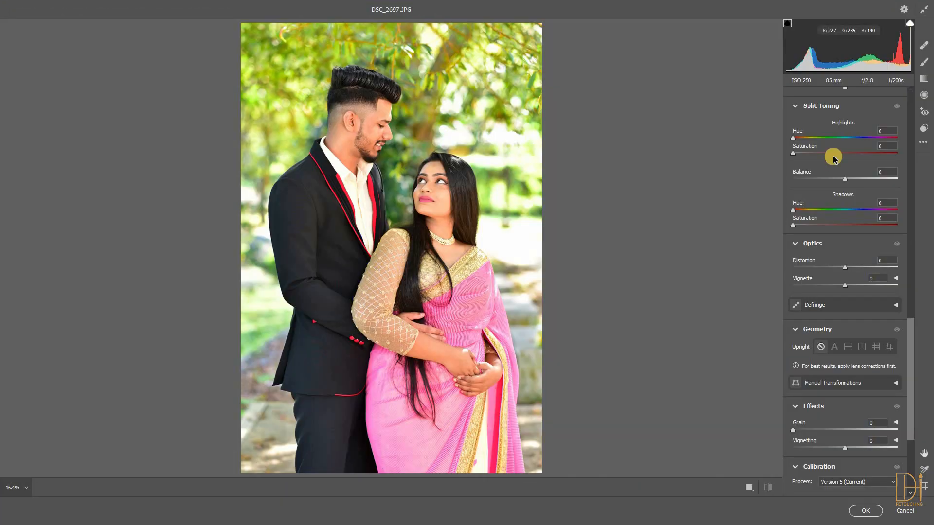
{"action": "left_click", "coordinate": [925, 95]}
{"action": "left_click_drag", "start_coordinate": [449, 331], "coordinate": [523, 435]}
{"action": "left_click_drag", "start_coordinate": [488, 394], "coordinate": [487, 438]}
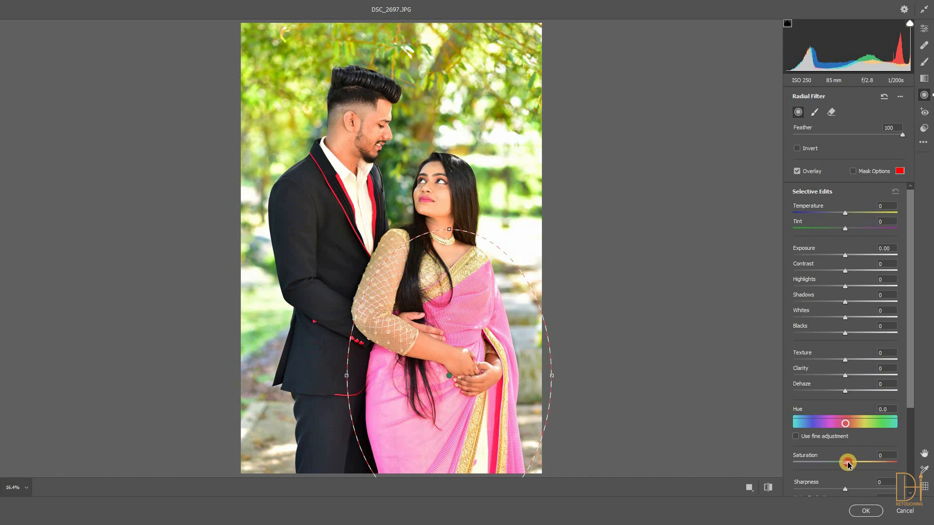
{"action": "left_click_drag", "start_coordinate": [851, 464], "coordinate": [858, 366]}
{"action": "left_click", "coordinate": [853, 360]}
{"action": "left_click", "coordinate": [851, 376]}
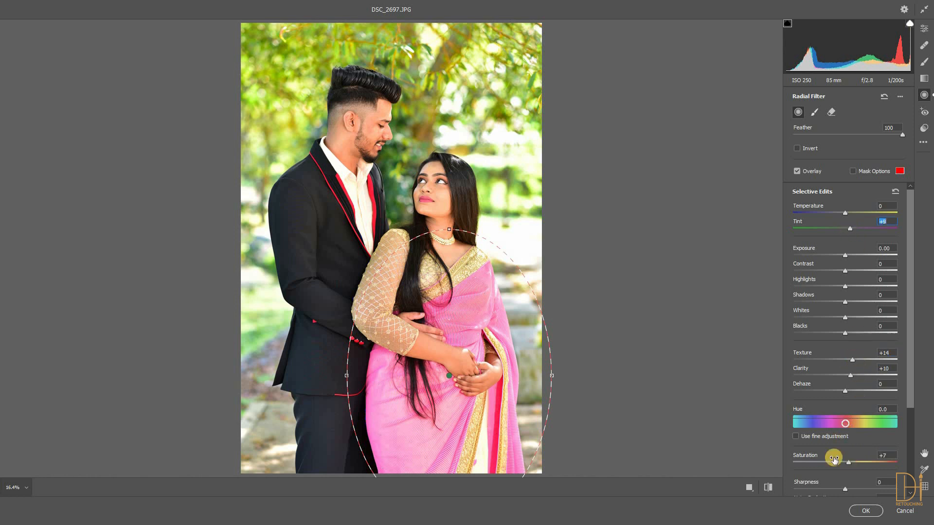
{"action": "left_click", "coordinate": [866, 511]}
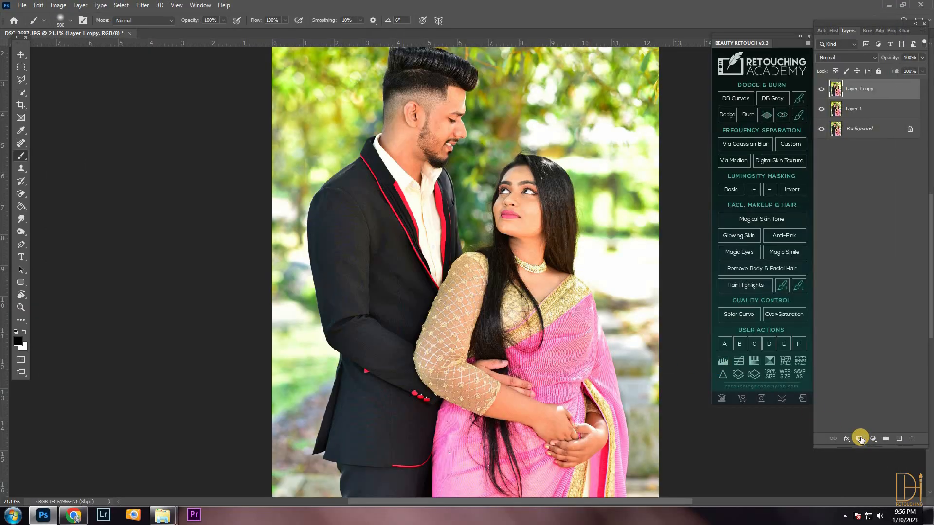
Step: Add a black mask to the adjusted layer and paint it white over the woman's sari
{"action": "left_click", "coordinate": [860, 439], "text": "alt"}
{"action": "key", "text": "x"}
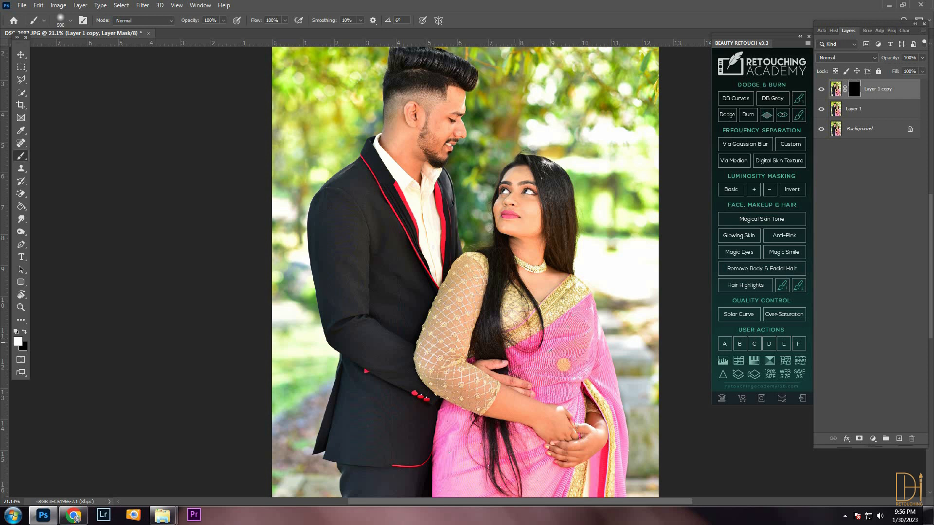
{"action": "left_click_drag", "start_coordinate": [462, 324], "coordinate": [463, 394]}
{"action": "left_click_drag", "start_coordinate": [470, 433], "coordinate": [430, 330]}
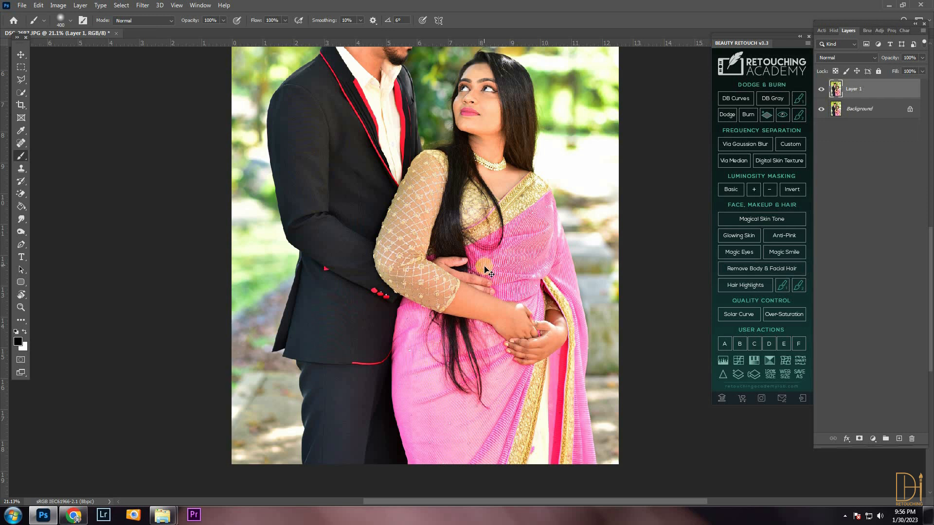
Step: Duplicate the merged layer and smooth the skin with the SkinFiner filter, shifting its skin-colour mask range toward brighter tones
{"action": "key", "text": "ctrl+j"}
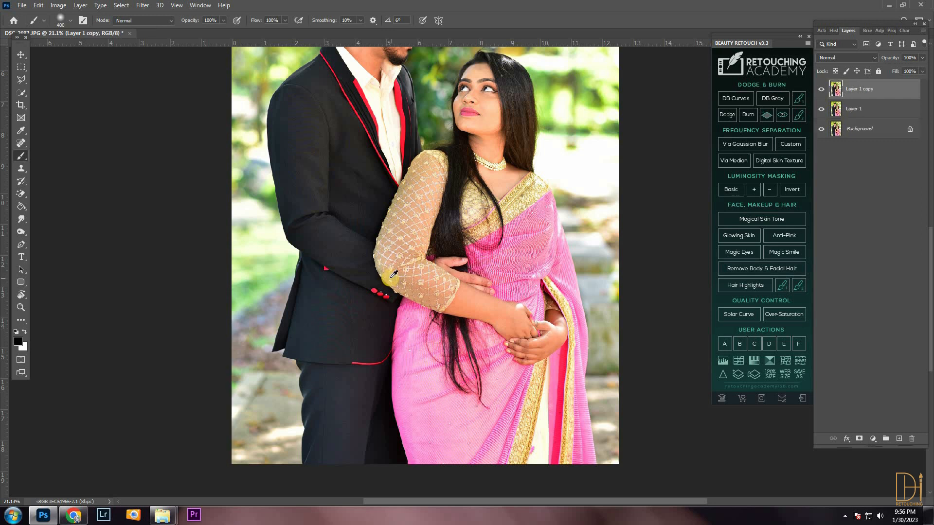
{"action": "scroll", "coordinate": [386, 274], "scroll_direction": "down", "scroll_amount": 3}
{"action": "scroll", "coordinate": [434, 156], "scroll_direction": "up", "scroll_amount": 8}
{"action": "scroll", "coordinate": [448, 133], "scroll_direction": "down", "scroll_amount": 4}
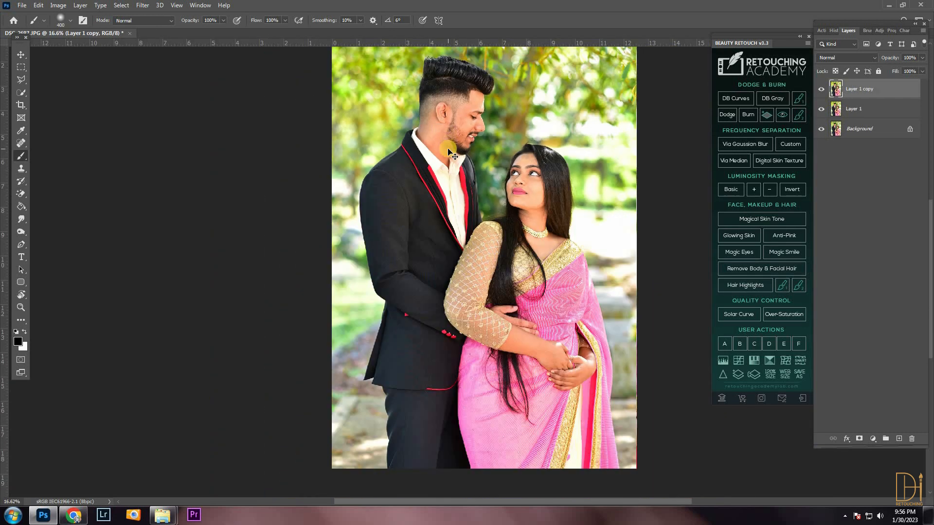
{"action": "left_click", "coordinate": [143, 5]}
{"action": "mouse_move", "coordinate": [195, 213]}
{"action": "left_click", "coordinate": [117, 213]}
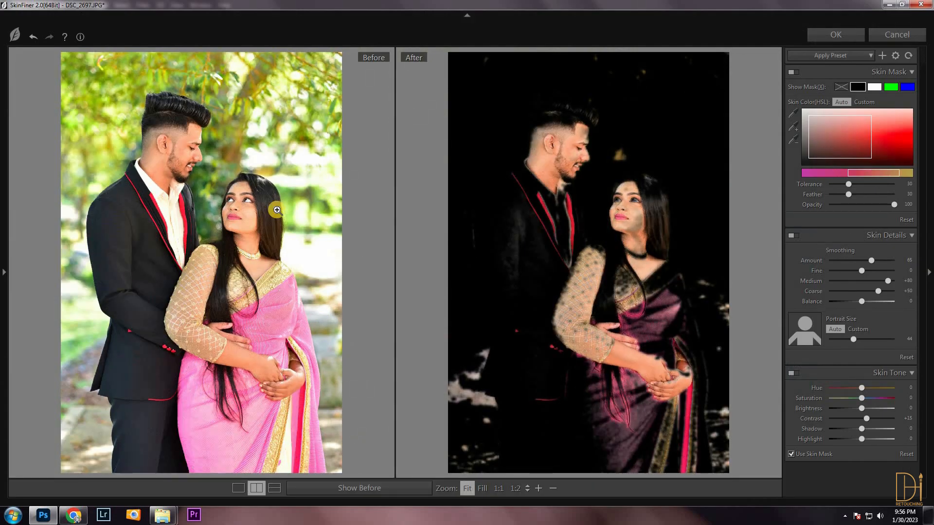
{"action": "left_click_drag", "start_coordinate": [836, 135], "coordinate": [839, 127]}
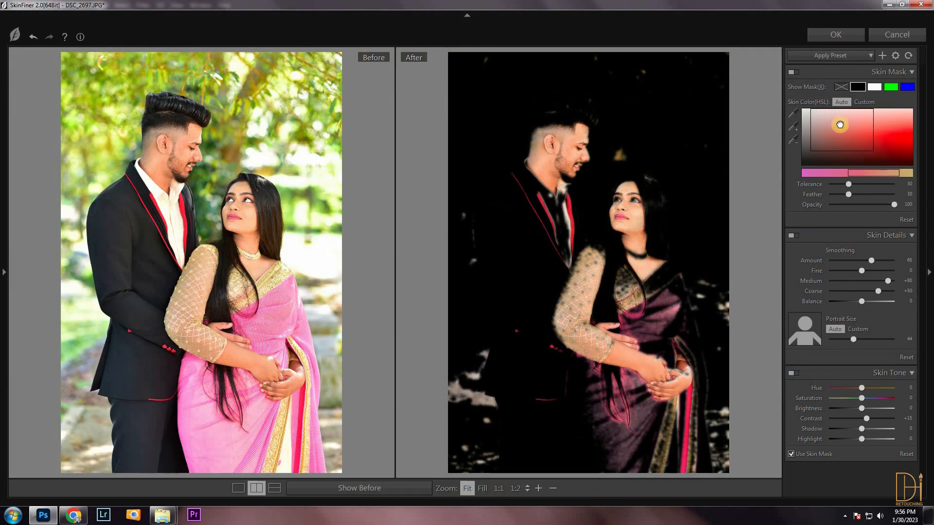
{"action": "left_click", "coordinate": [835, 35]}
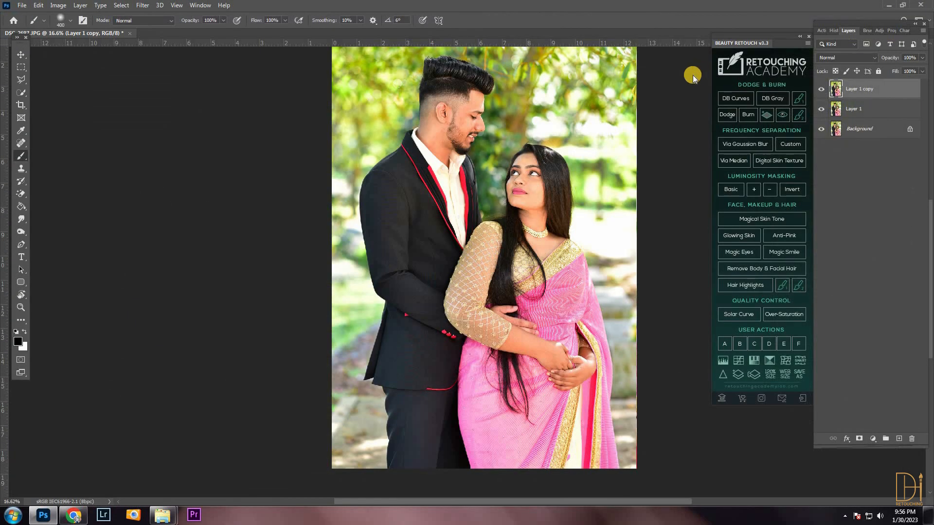
Step: Duplicate the skin-smoothed layer and set Vibrance to +5 on the copy in Camera Raw
{"action": "scroll", "coordinate": [535, 163], "scroll_direction": "up", "scroll_amount": 3}
{"action": "left_click", "coordinate": [21, 56]}
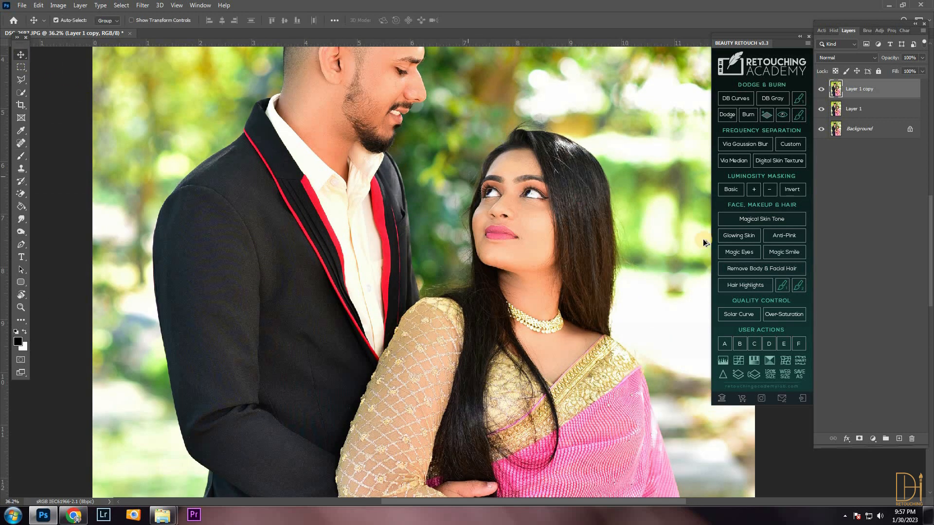
{"action": "scroll", "coordinate": [704, 242], "scroll_direction": "down", "scroll_amount": 2}
{"action": "key", "text": "ctrl+j"}
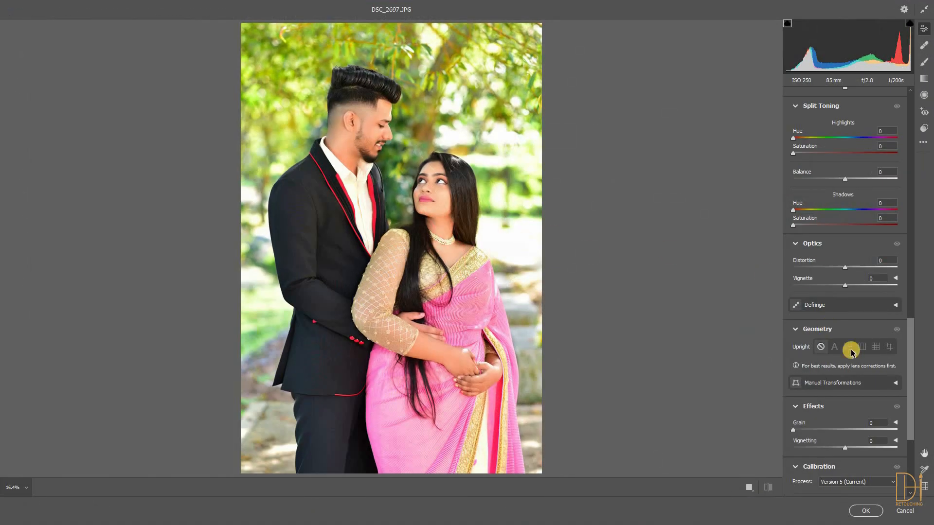
{"action": "left_click_drag", "start_coordinate": [910, 398], "coordinate": [913, 194]}
{"action": "left_click", "coordinate": [849, 247]}
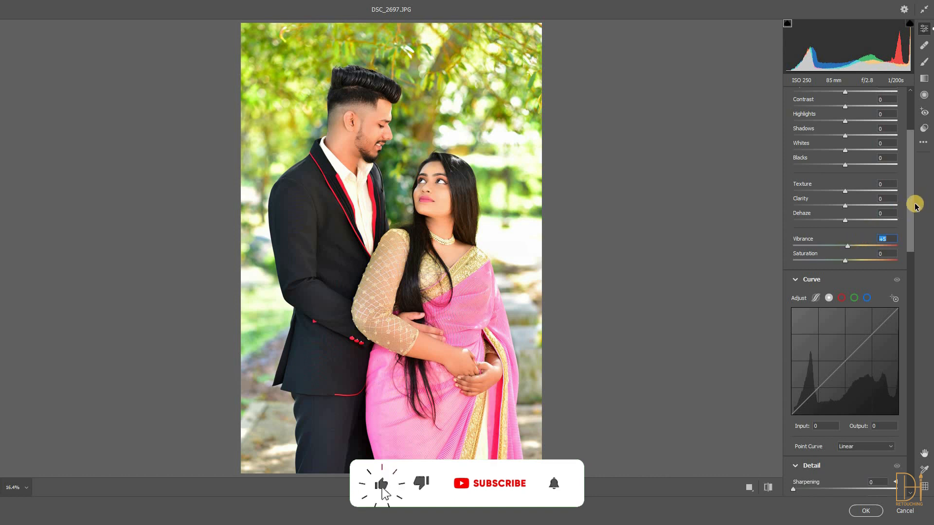
{"action": "left_click", "coordinate": [859, 510]}
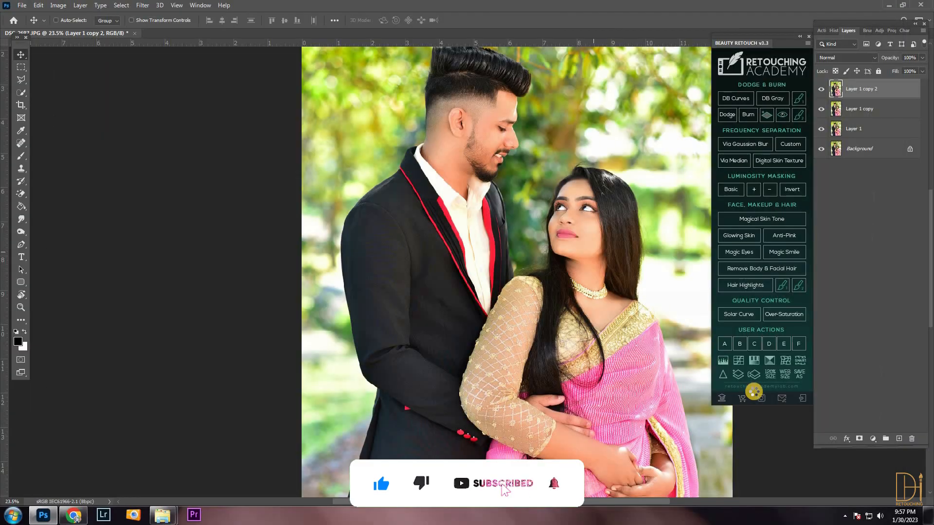
Step: Duplicate the layer, run the sharpening action on it, and merge the Sharpen group with the duplicate into one layer
{"action": "key", "text": "ctrl+j"}
{"action": "left_click", "coordinate": [822, 30]}
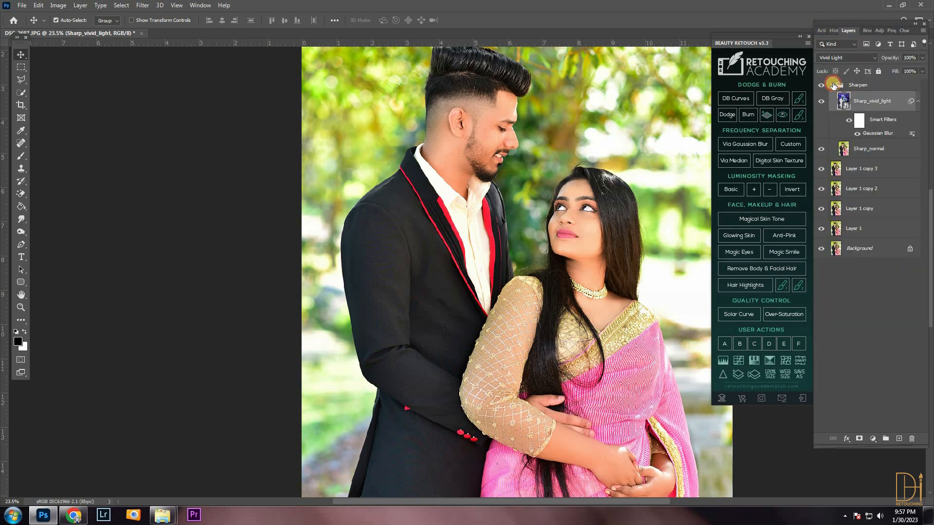
{"action": "left_click", "coordinate": [833, 85]}
{"action": "left_click", "coordinate": [847, 102], "text": "shift"}
{"action": "key", "text": "ctrl+e"}
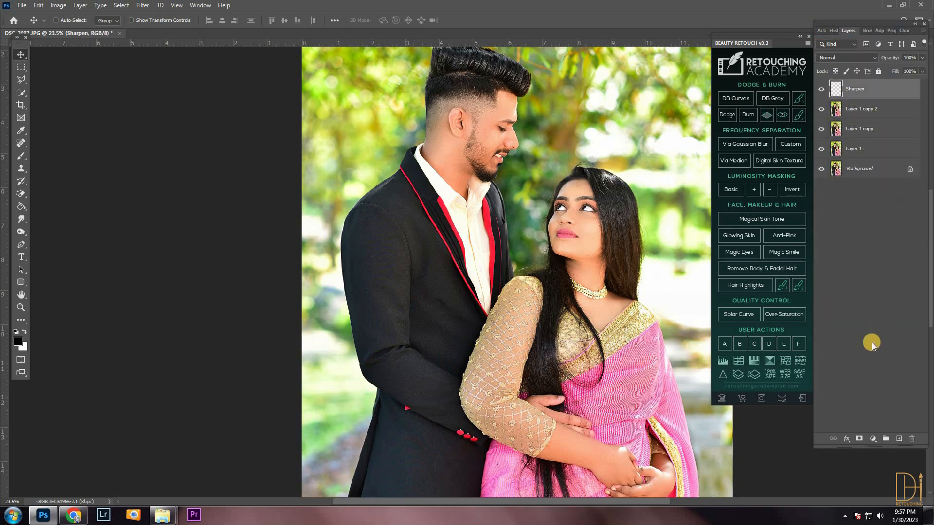
Step: Add a black mask to the Sharpen layer and paint it white over both faces and the man's hair
{"action": "left_click", "coordinate": [811, 398]}
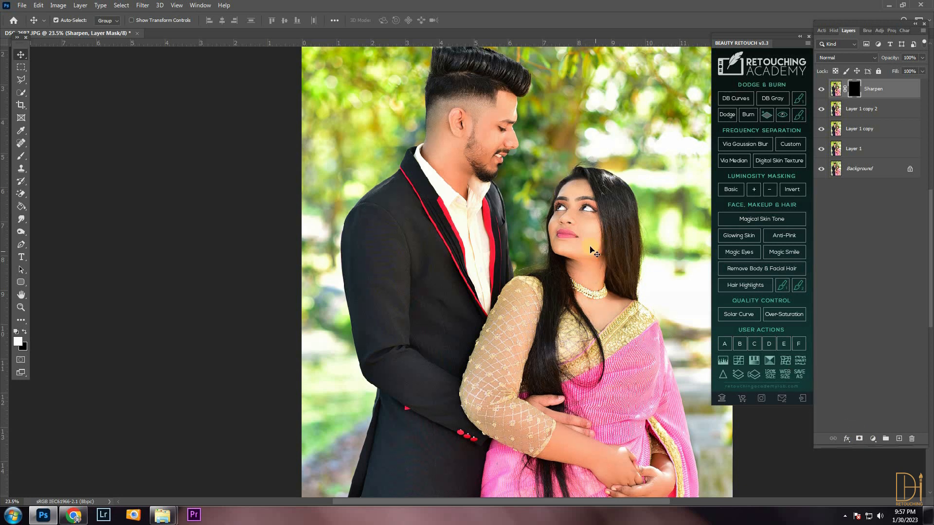
{"action": "key", "text": "b"}
{"action": "key", "text": "bracketleft"}
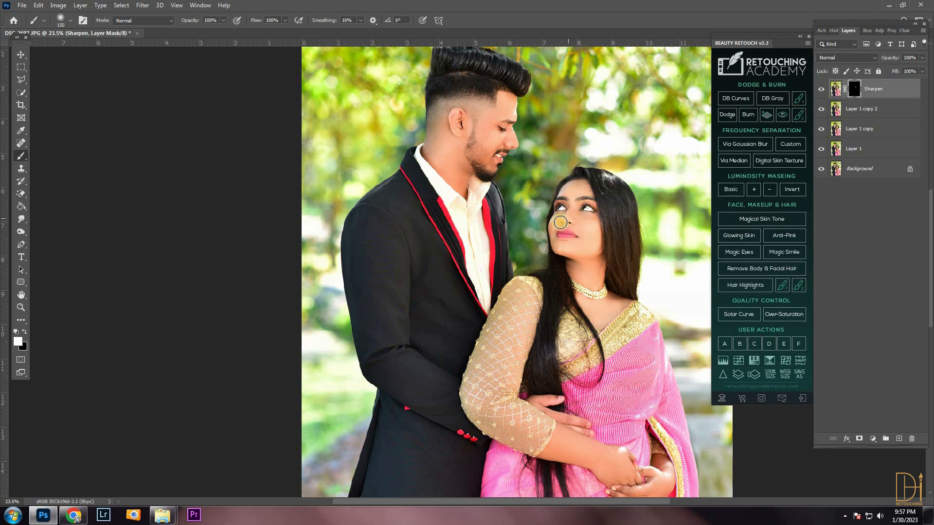
{"action": "mouse_move", "coordinate": [564, 188]}
{"action": "left_mouse_down"}
{"action": "mouse_move", "coordinate": [614, 207]}
{"action": "mouse_move", "coordinate": [624, 243]}
{"action": "left_mouse_up"}
{"action": "left_click_drag", "start_coordinate": [506, 129], "coordinate": [472, 152]}
{"action": "mouse_move", "coordinate": [455, 102]}
{"action": "left_mouse_down"}
{"action": "mouse_move", "coordinate": [496, 94]}
{"action": "mouse_move", "coordinate": [449, 75]}
{"action": "left_mouse_up"}
{"action": "scroll", "coordinate": [494, 92], "scroll_direction": "up", "scroll_amount": 1}
{"action": "key", "text": "bracketright"}
{"action": "key", "text": "bracketright"}
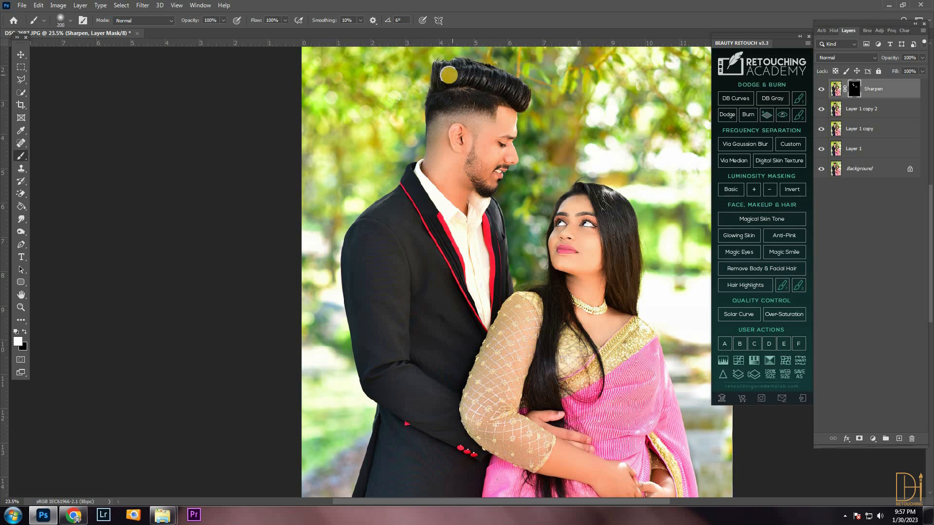
{"action": "scroll", "coordinate": [571, 362], "scroll_direction": "down", "scroll_amount": 2}
{"action": "scroll", "coordinate": [516, 421], "scroll_direction": "down", "scroll_amount": 5}
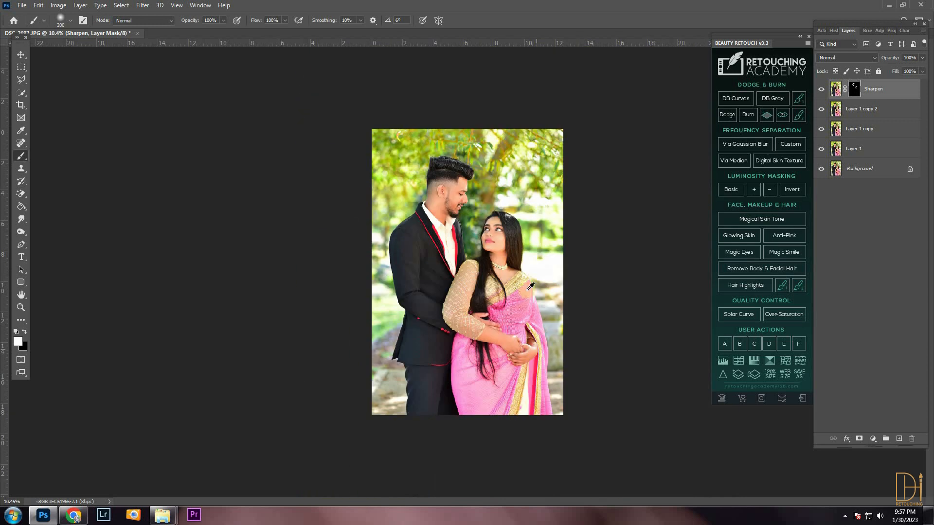
Step: Merge the masked Sharpen layer into the layer below and duplicate the merged layer
{"action": "scroll", "coordinate": [537, 209], "scroll_direction": "up", "scroll_amount": 3}
{"action": "key", "text": "ctrl+e"}
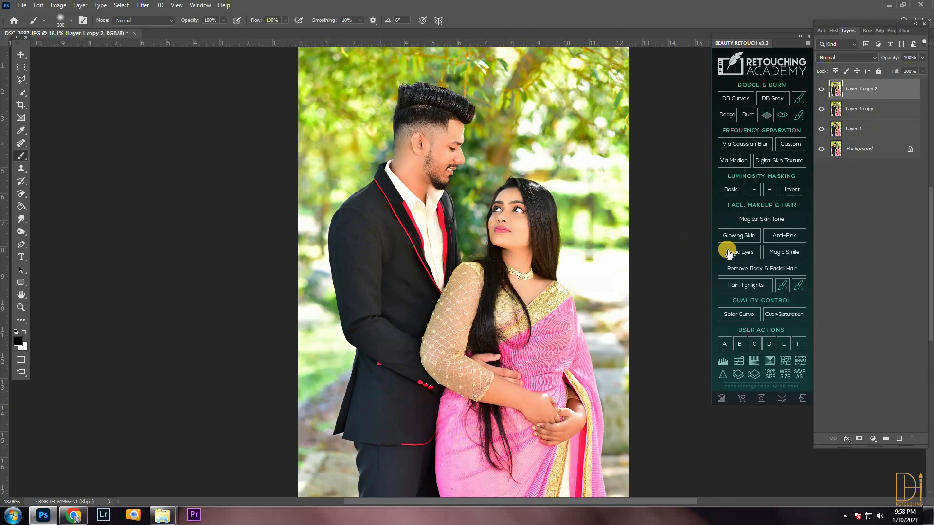
{"action": "key", "text": "ctrl+j"}
Step: Add a Selective Color adjustment layer and slightly increase the Black amount in the Blacks range
{"action": "left_click", "coordinate": [874, 439]}
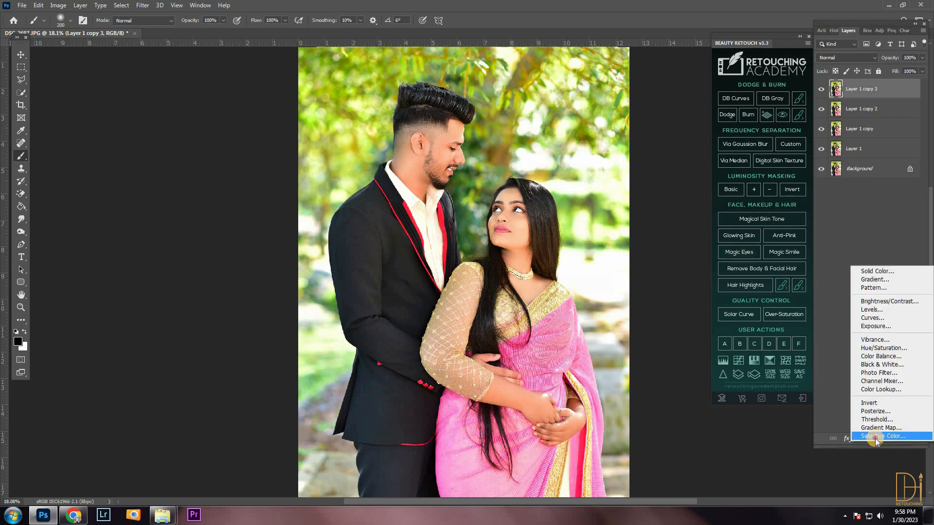
{"action": "left_click", "coordinate": [874, 437]}
{"action": "left_click", "coordinate": [851, 77]}
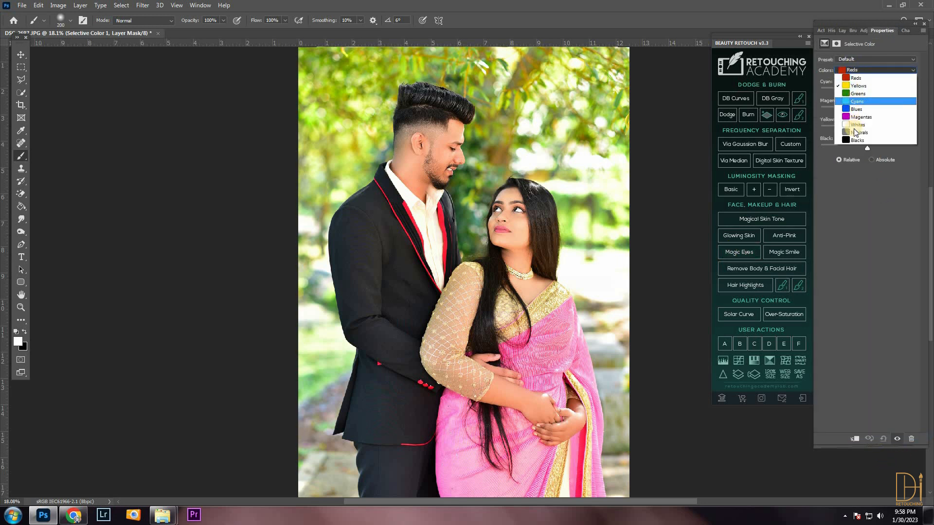
{"action": "left_click", "coordinate": [869, 148]}
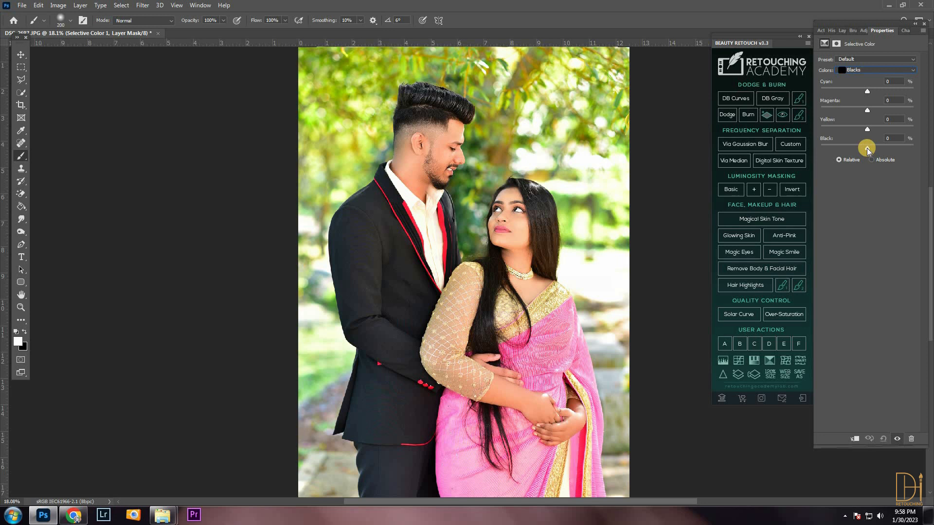
{"action": "left_click_drag", "start_coordinate": [870, 150], "coordinate": [869, 151]}
{"action": "left_click", "coordinate": [846, 31]}
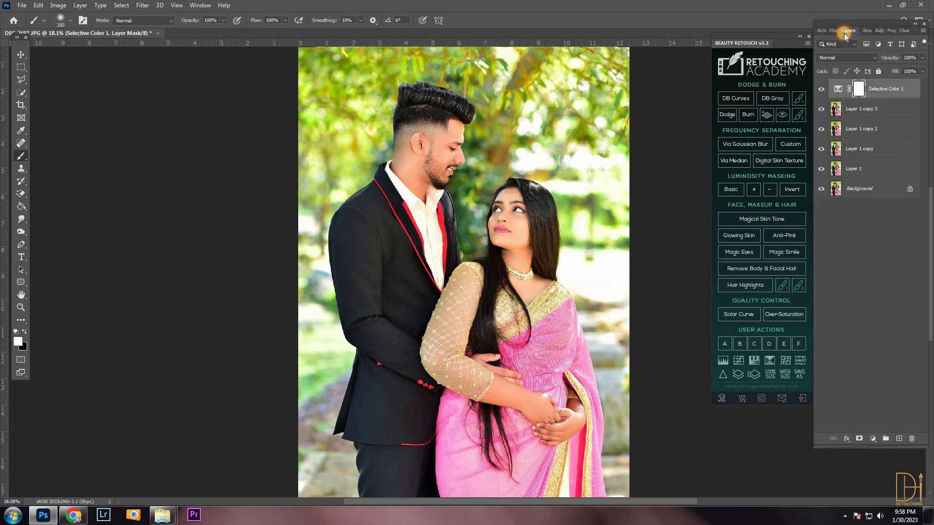
Step: Merge the Selective Color adjustment with the layer copy beneath it and add a black mask to the result
{"action": "left_click", "coordinate": [854, 117], "text": "shift"}
{"action": "key", "text": "ctrl+e"}
{"action": "left_click", "coordinate": [858, 439], "text": "alt"}
{"action": "key", "text": "x"}
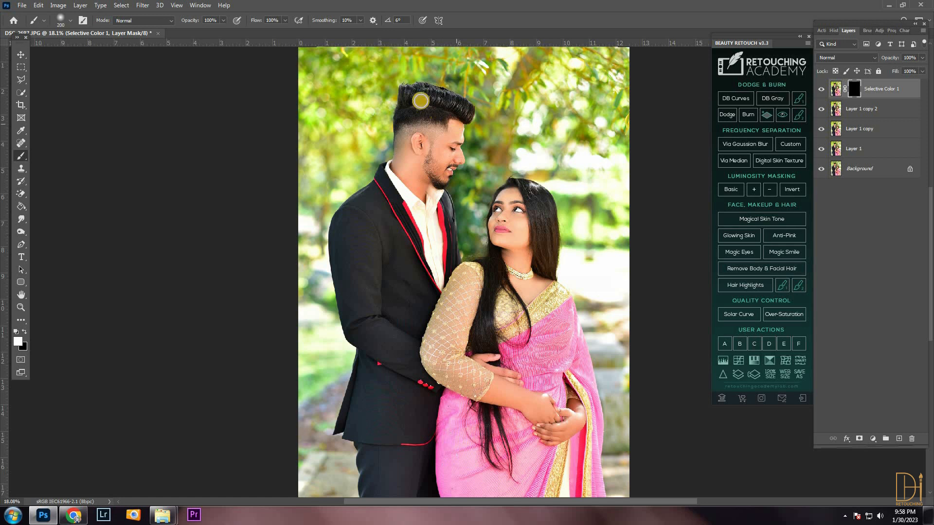
Step: Paint the mask white over the couple's hair and the man's suit with an enlarged brush, and merge the layer down
{"action": "key", "text": "bracketright"}
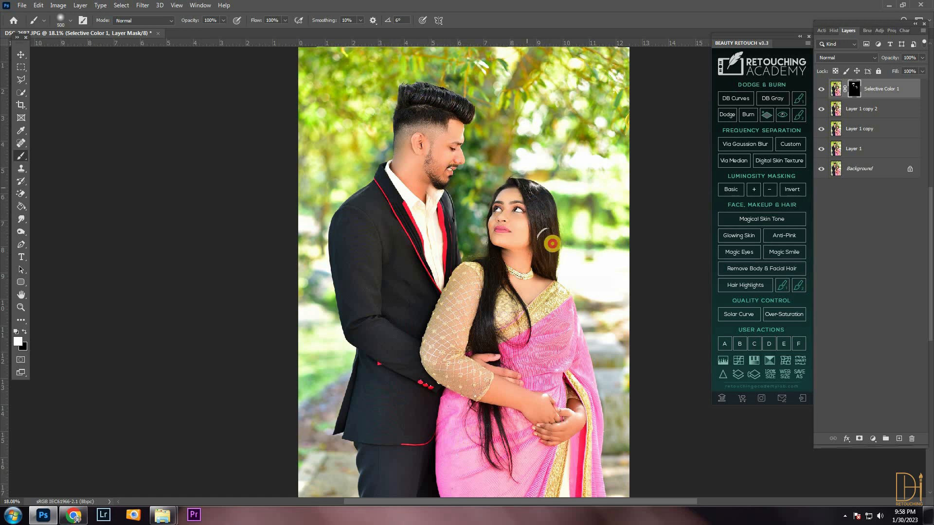
{"action": "key", "text": "bracketright"}
{"action": "key", "text": "bracketright"}
{"action": "key", "text": "bracketright"}
{"action": "scroll", "coordinate": [412, 389], "scroll_direction": "down", "scroll_amount": 2}
{"action": "key", "text": "bracketright"}
{"action": "key", "text": "bracketright"}
{"action": "key", "text": "bracketright"}
{"action": "mouse_move", "coordinate": [414, 412]}
{"action": "left_mouse_down"}
{"action": "mouse_move", "coordinate": [409, 275]}
{"action": "mouse_move", "coordinate": [339, 169]}
{"action": "mouse_move", "coordinate": [379, 177]}
{"action": "mouse_move", "coordinate": [382, 452]}
{"action": "mouse_move", "coordinate": [404, 200]}
{"action": "mouse_move", "coordinate": [395, 475]}
{"action": "mouse_move", "coordinate": [382, 346]}
{"action": "left_mouse_up"}
{"action": "scroll", "coordinate": [383, 336], "scroll_direction": "down", "scroll_amount": 2}
{"action": "key", "text": "Delete"}
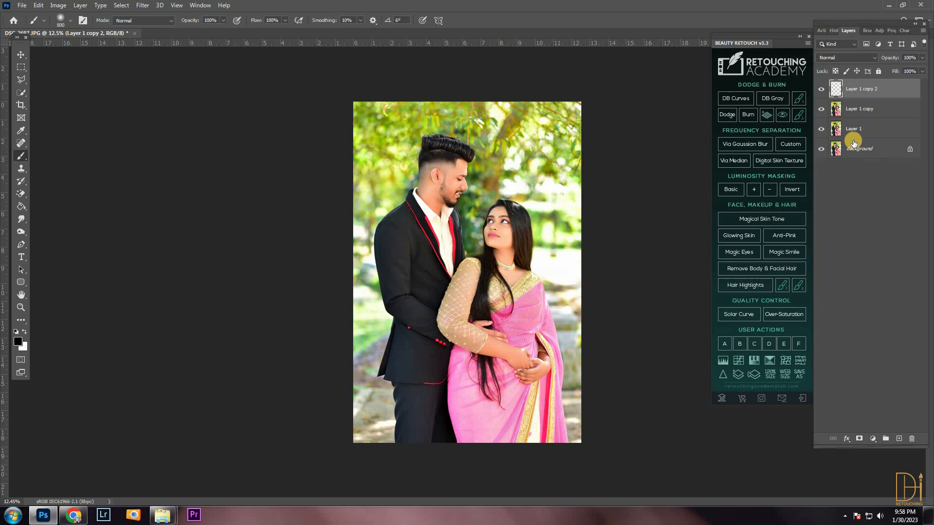
Step: Hide the two intermediate layers and compare the retouched top layer with the original background
{"action": "left_click", "coordinate": [821, 114]}
{"action": "key", "text": "ctrl+plus"}
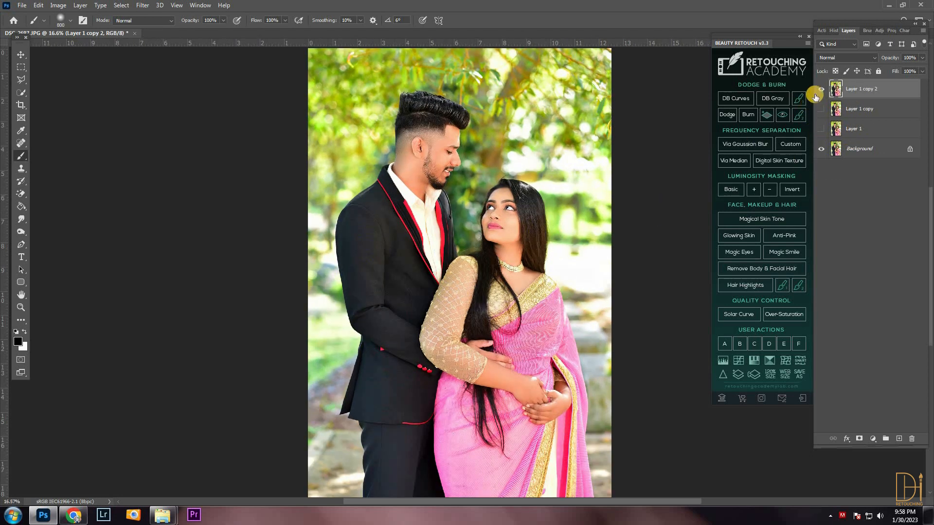